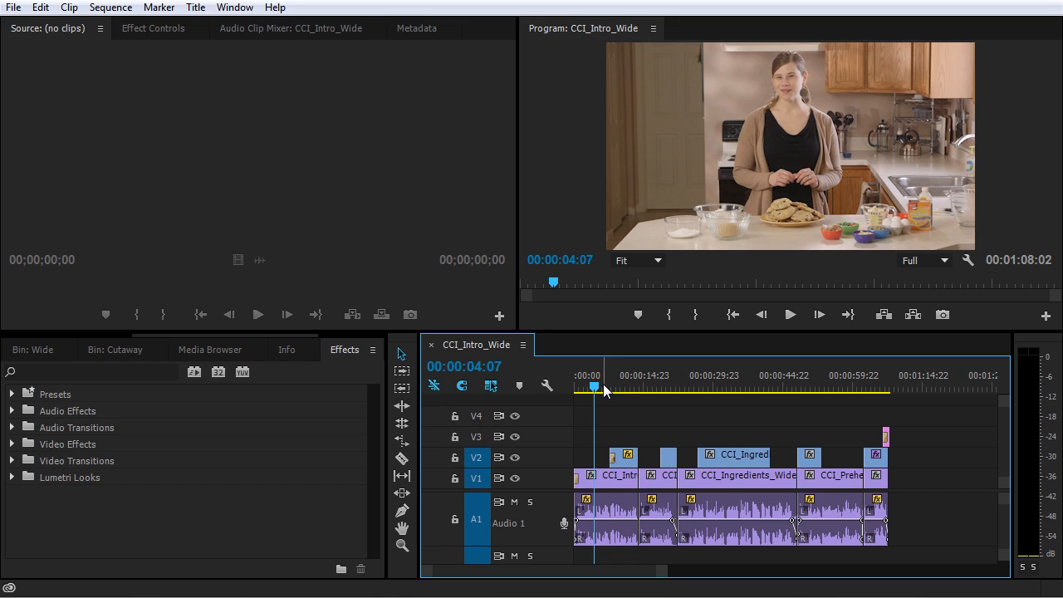
Step: Play the sequence from the beginning and replay the section around the second cutaway to compare the audio levels of the clips
{"action": "key", "text": "Home"}
{"action": "key", "text": "space"}
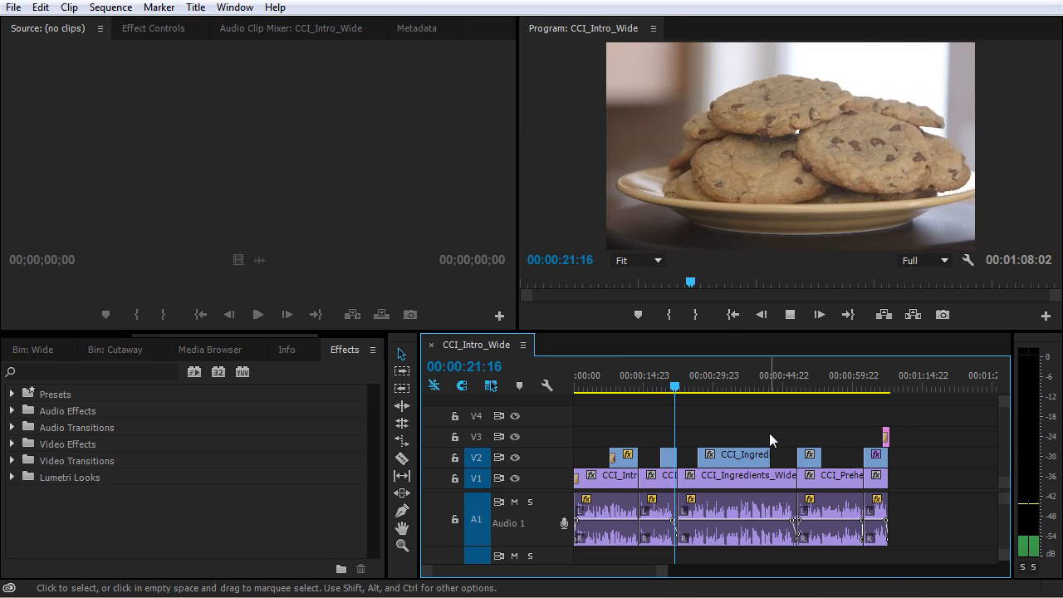
{"action": "key", "text": "space"}
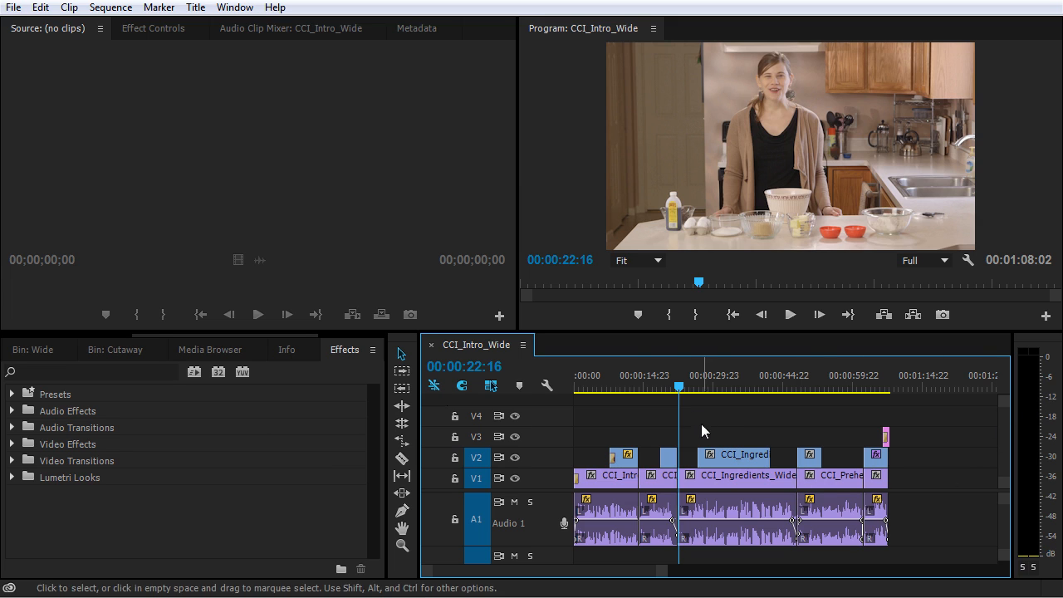
{"action": "left_click", "coordinate": [644, 392]}
{"action": "key", "text": "space"}
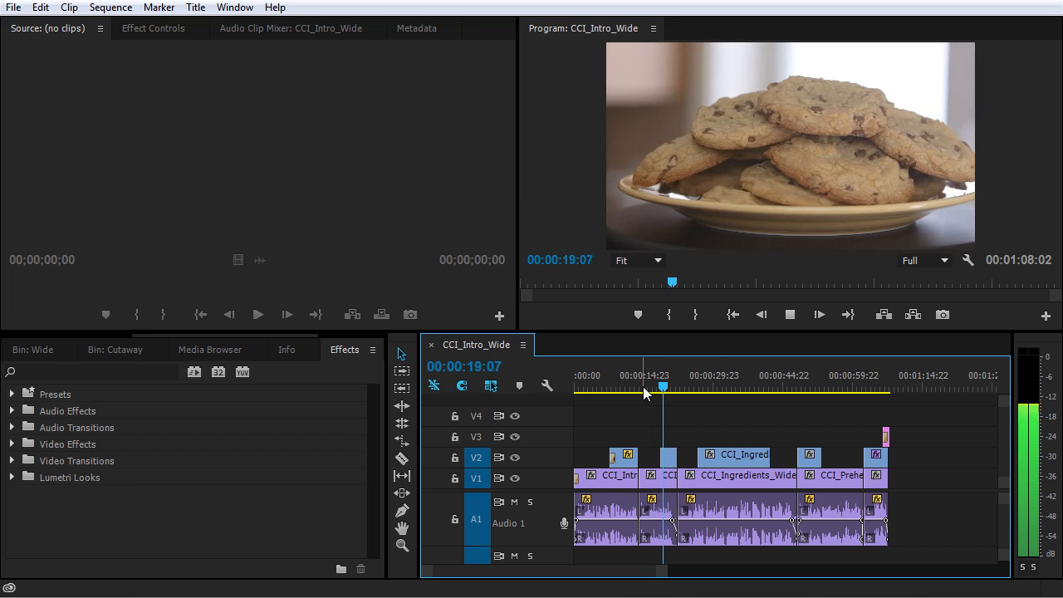
{"action": "key", "text": "space"}
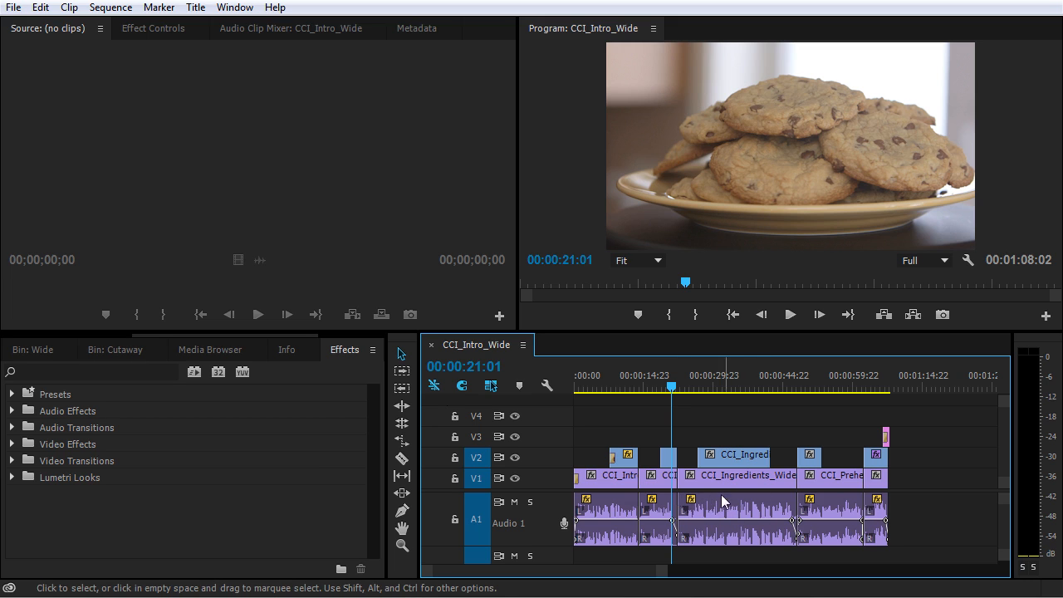
Step: Normalize the max peak of the first clip, CCI_Intro_Wide.mp4, to -2 dB with Audio Gain
{"action": "left_click", "coordinate": [591, 387]}
{"action": "left_click", "coordinate": [600, 483]}
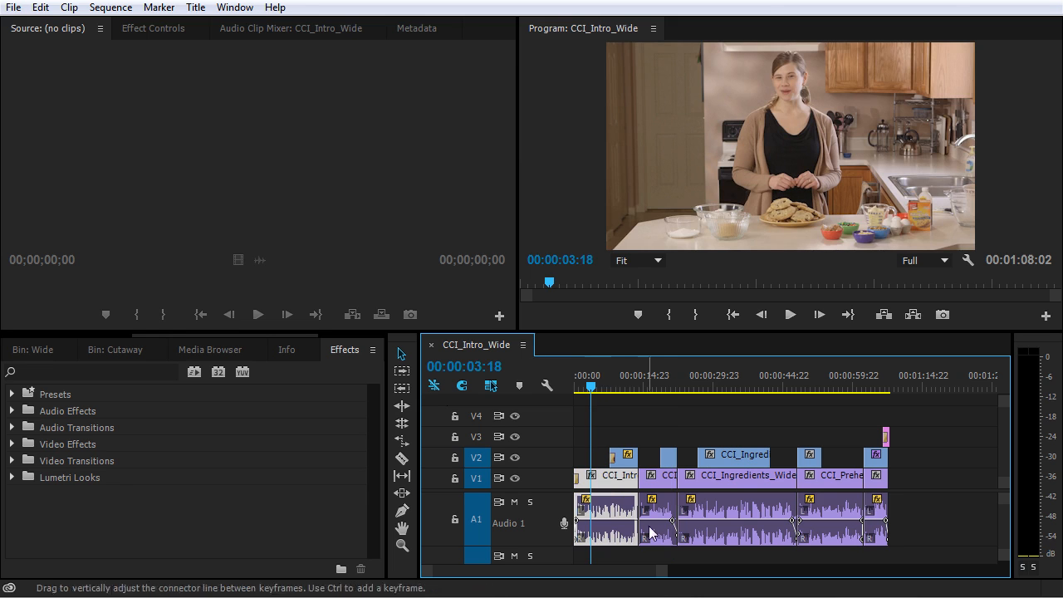
{"action": "right_click", "coordinate": [615, 482]}
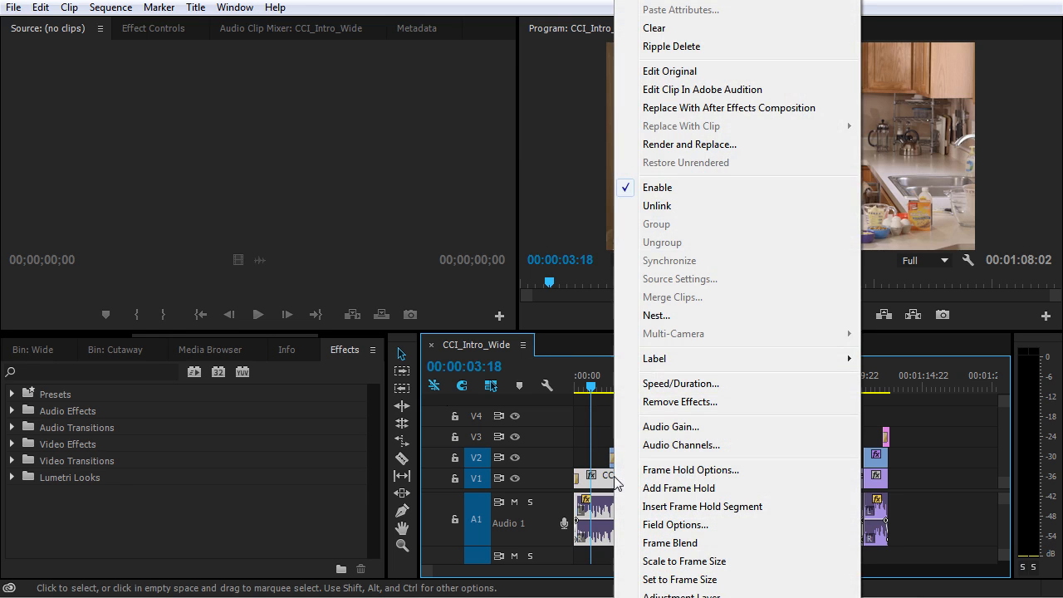
{"action": "left_click", "coordinate": [704, 429]}
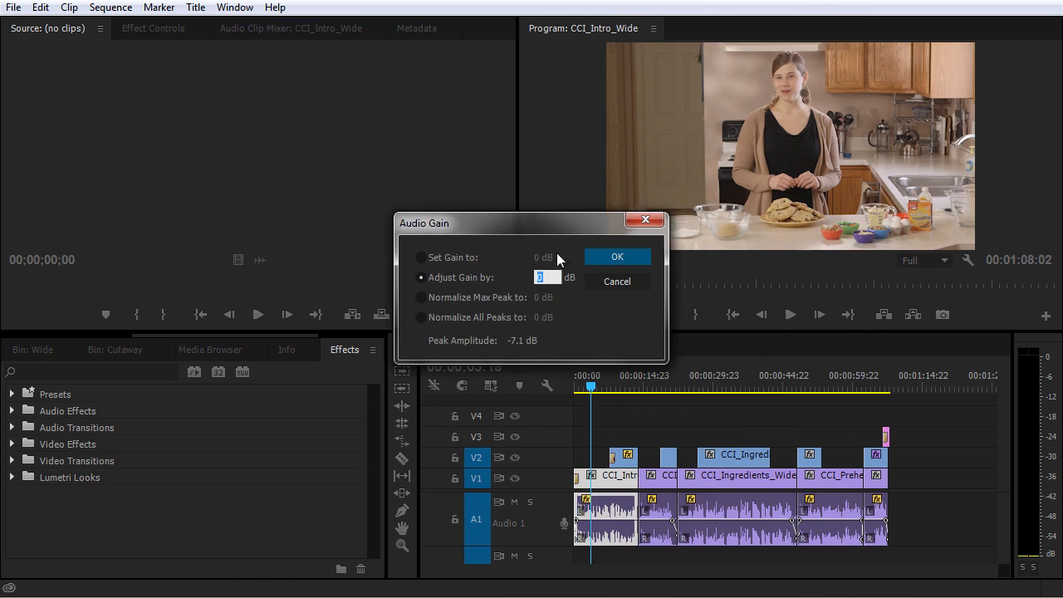
{"action": "left_click_drag", "start_coordinate": [620, 263], "coordinate": [621, 263]}
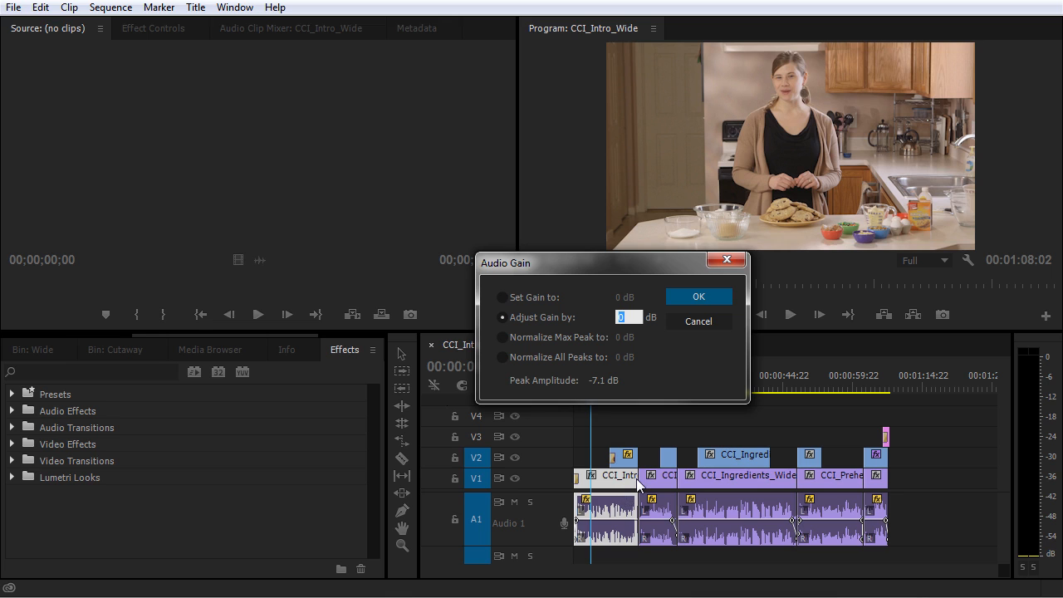
{"action": "left_click", "coordinate": [503, 338]}
{"action": "left_click", "coordinate": [622, 336]}
{"action": "type", "text": "-2"}
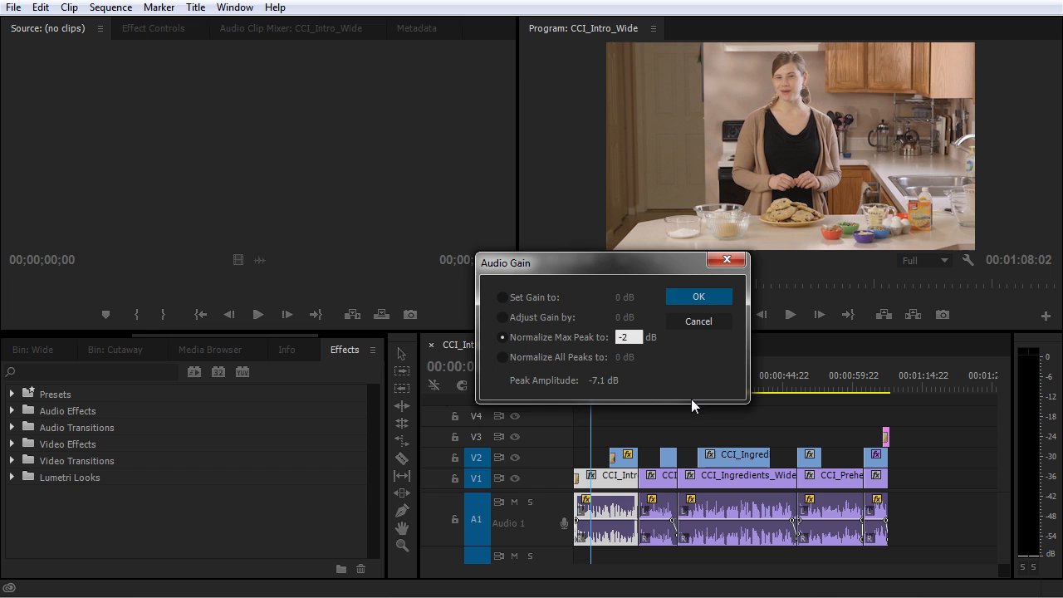
{"action": "left_click", "coordinate": [699, 297]}
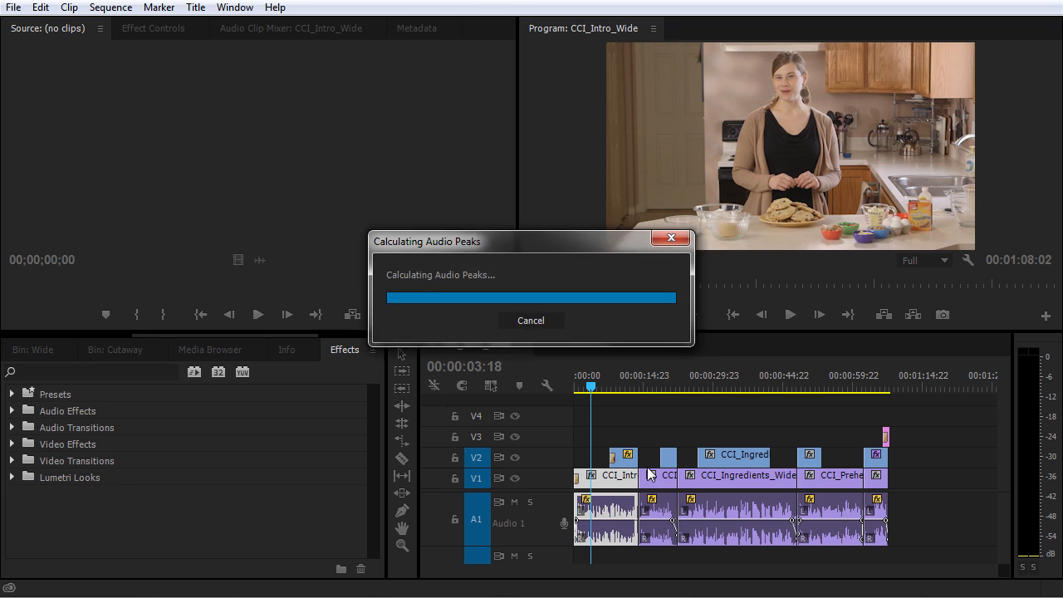
Step: Inspect the waveform of the CCI_Intro_Wide.mp4 clip and play it from the sequence start to check its audio level
{"action": "key", "text": "equal"}
{"action": "key", "text": "equal"}
{"action": "key", "text": "equal"}
{"action": "key", "text": "equal"}
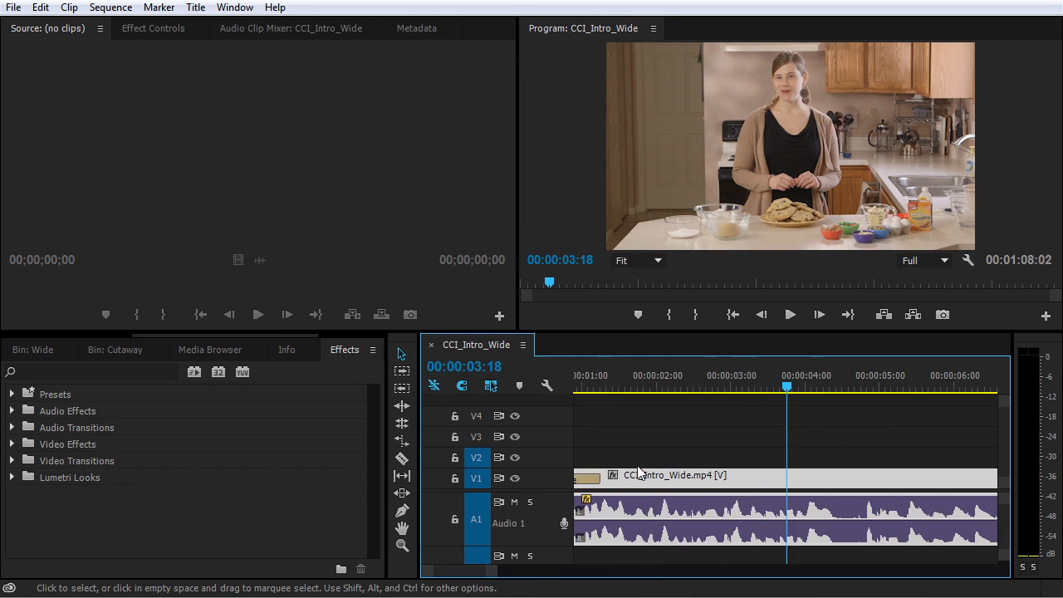
{"action": "key", "text": "minus"}
{"action": "left_click_drag", "start_coordinate": [620, 390], "coordinate": [546, 391]}
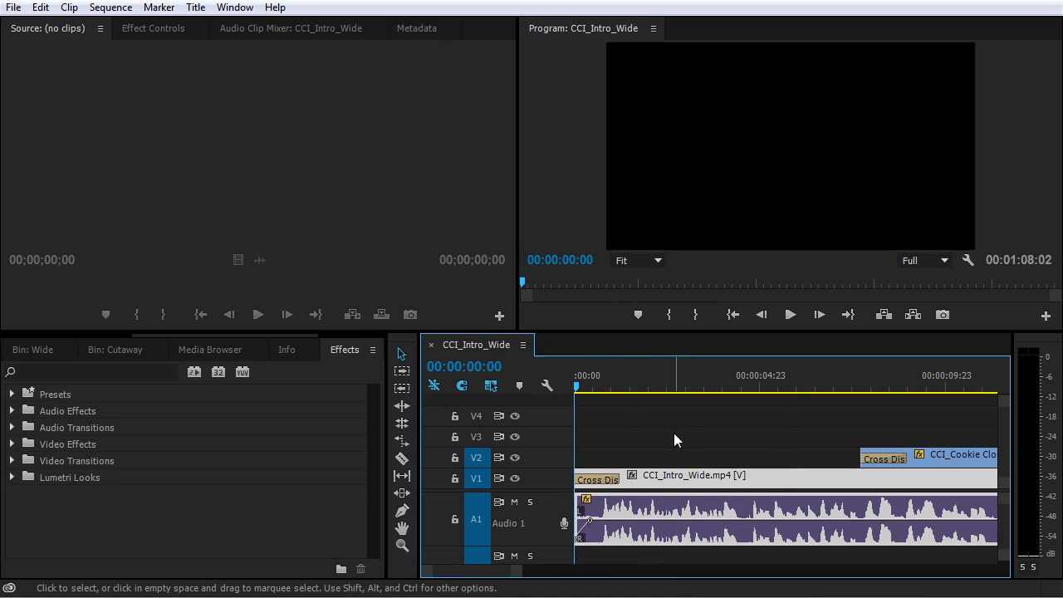
{"action": "key", "text": "space"}
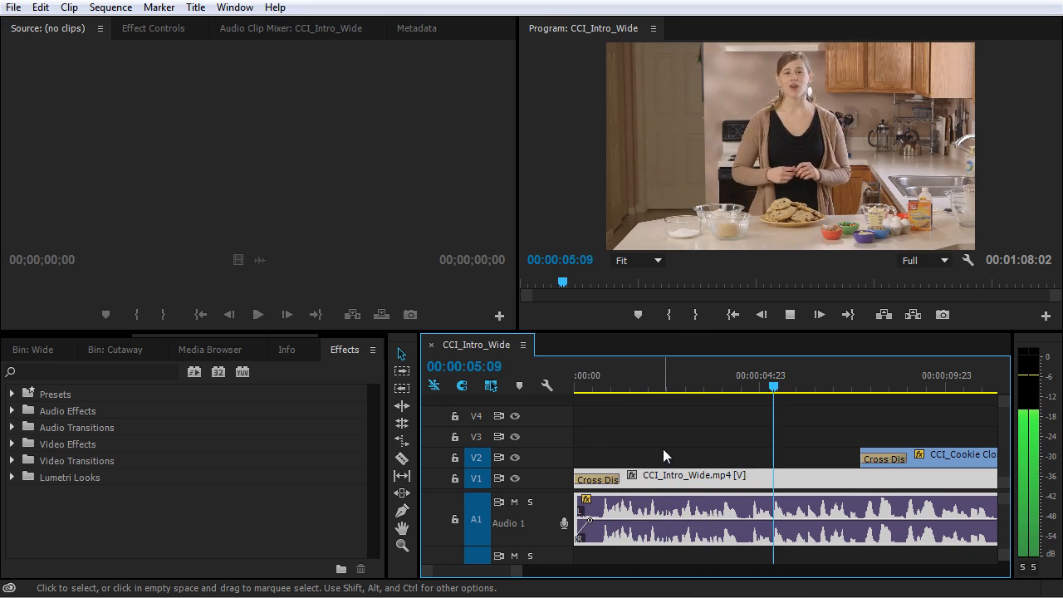
{"action": "key", "text": "space"}
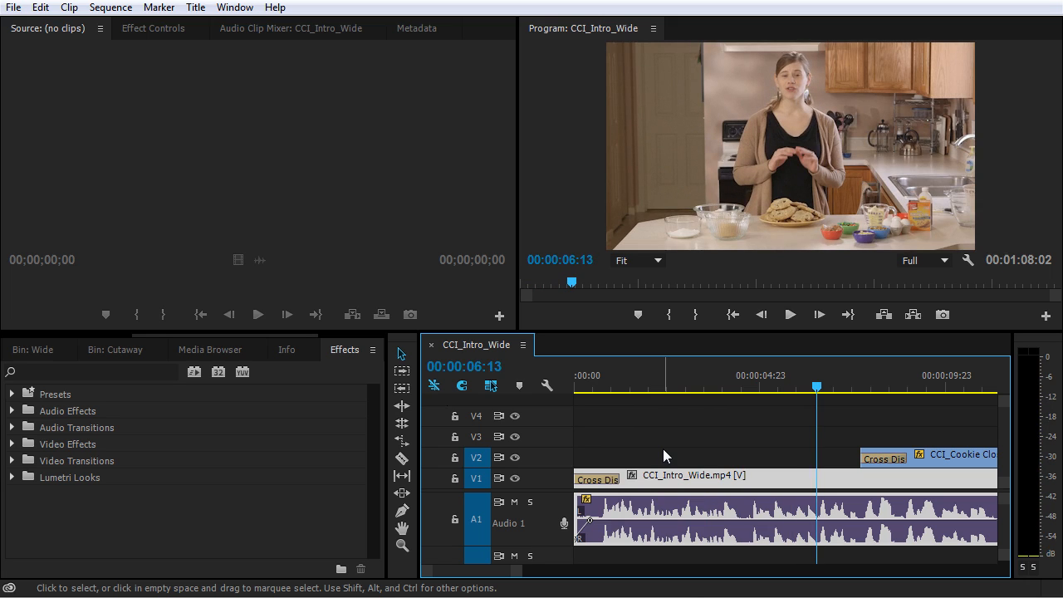
Step: Select all clips on the Audio 1 track and normalize all their peaks to a common negative dB level with Audio Gain
{"action": "left_click", "coordinate": [737, 415]}
{"action": "key", "text": "backslash"}
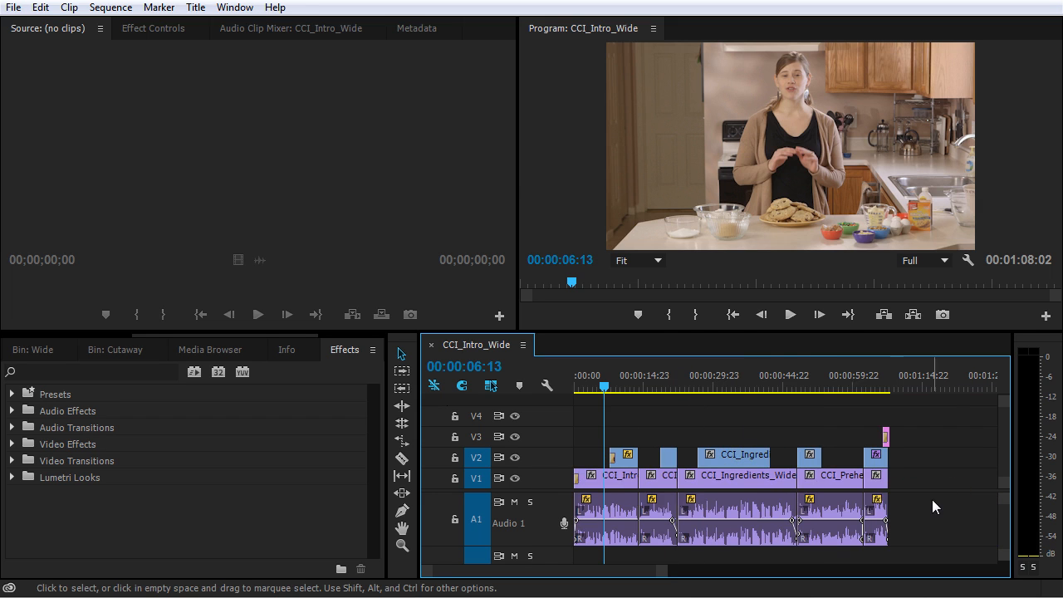
{"action": "left_click_drag", "start_coordinate": [947, 504], "coordinate": [596, 512]}
{"action": "left_click_drag", "start_coordinate": [963, 494], "coordinate": [591, 511]}
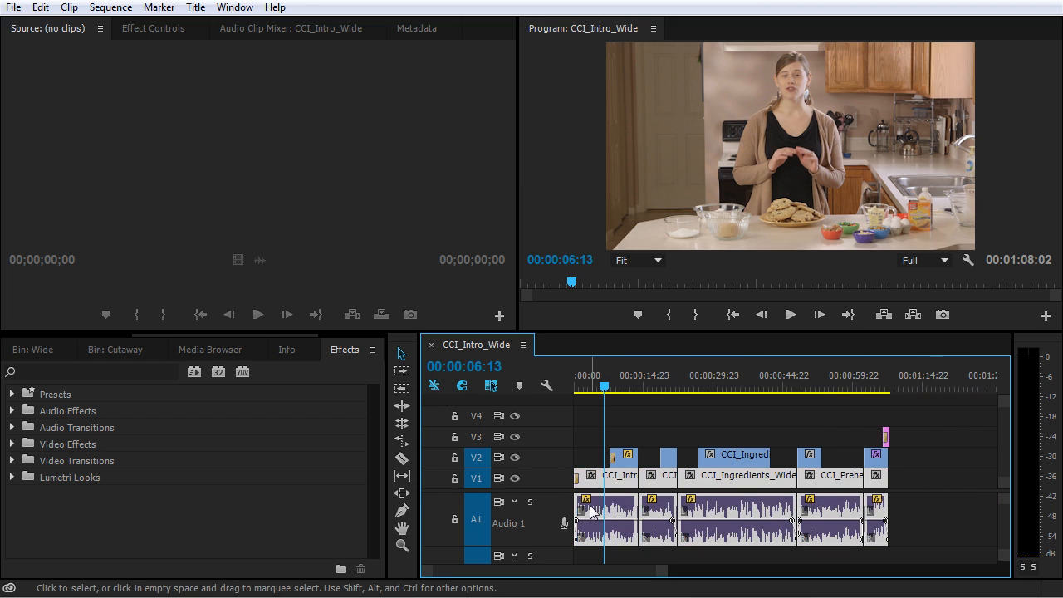
{"action": "key", "text": "g"}
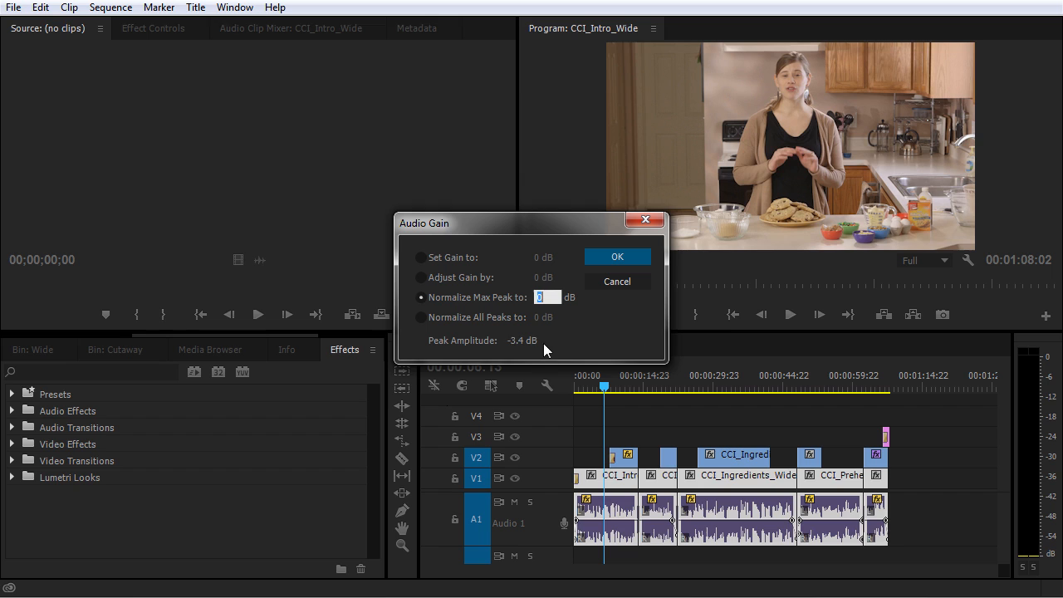
{"action": "left_click", "coordinate": [424, 318]}
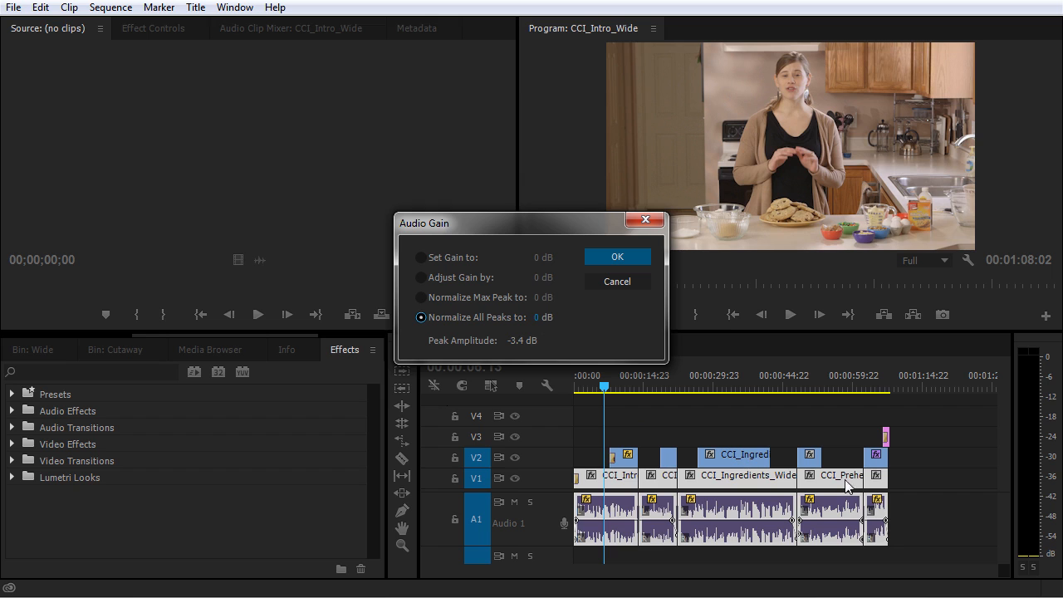
{"action": "left_click", "coordinate": [539, 318]}
{"action": "type", "text": "-"}
{"action": "key", "text": "Return"}
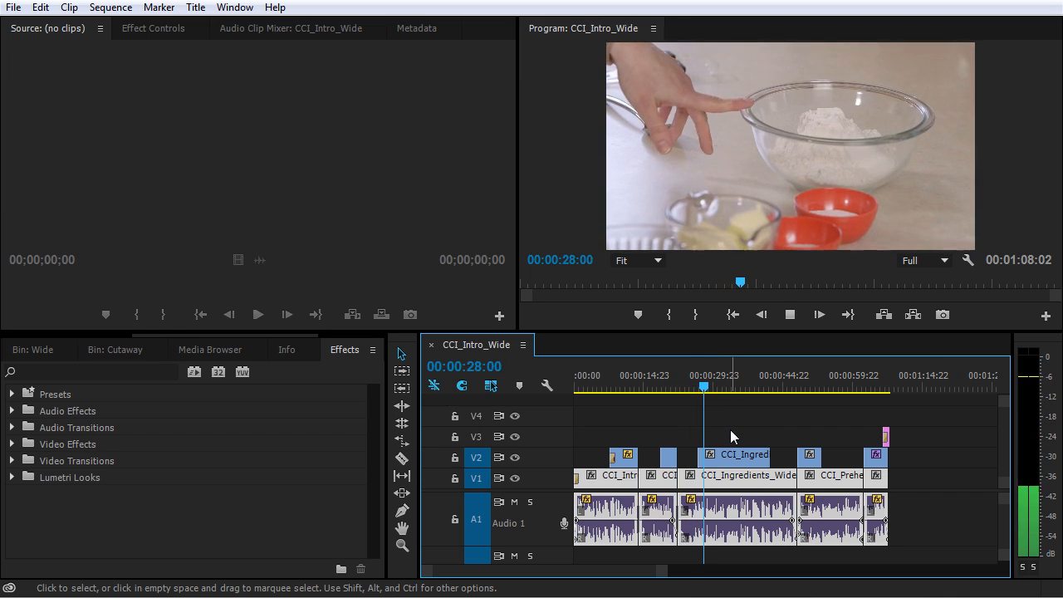
{"action": "left_click", "coordinate": [747, 426]}
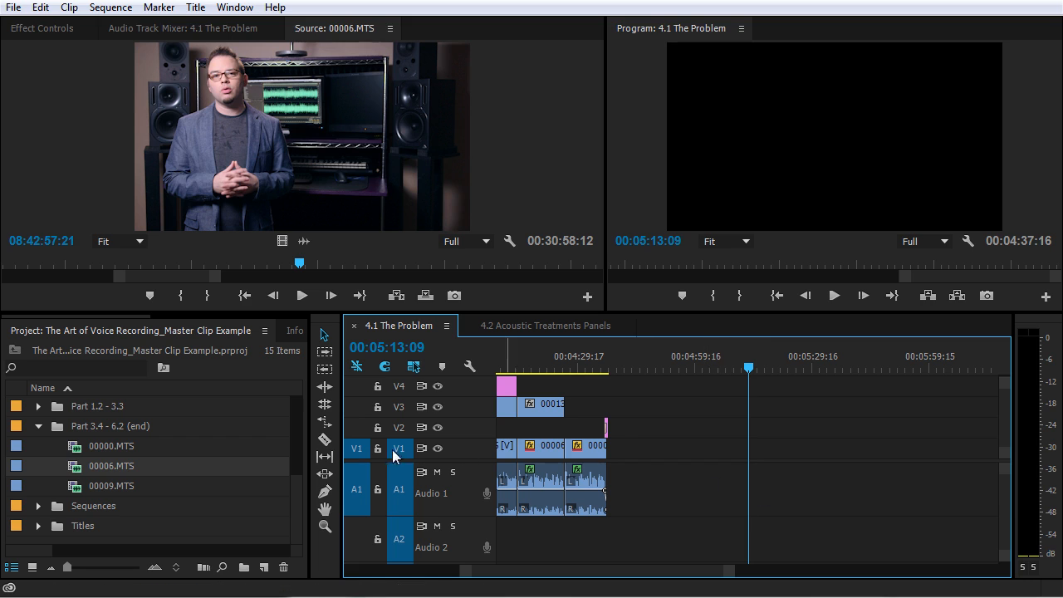
Step: Open the master clip 00006.MTS in the Source monitor and display its audio waveform over the full clip length
{"action": "left_click", "coordinate": [126, 468]}
{"action": "double_click", "coordinate": [76, 469]}
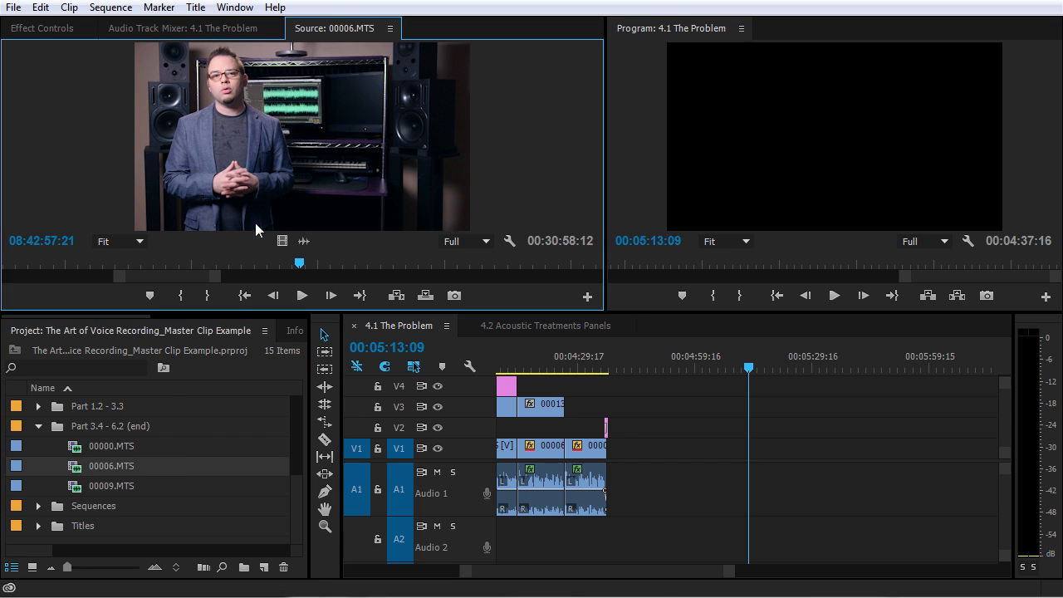
{"action": "left_click", "coordinate": [306, 242]}
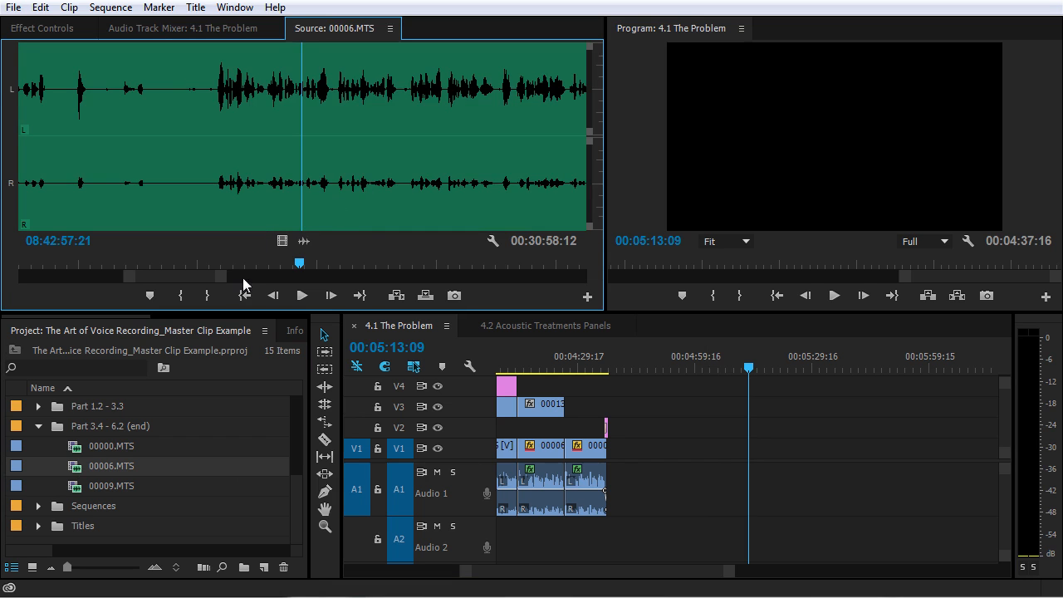
{"action": "left_click_drag", "start_coordinate": [223, 279], "coordinate": [558, 281]}
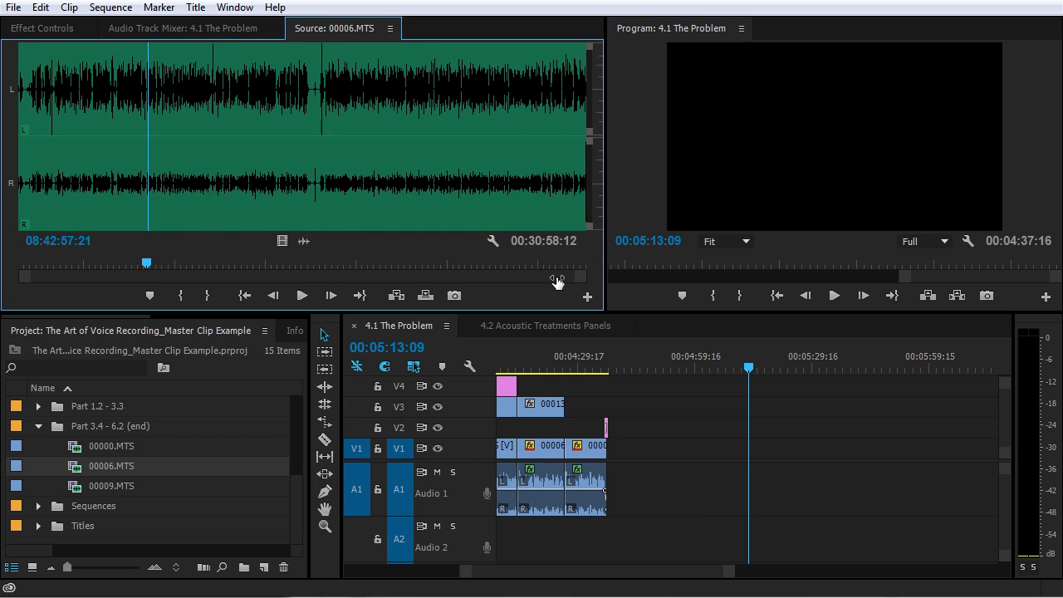
Step: Adjust the gain of the master clip 00006.MTS by 10 dB from the project bin
{"action": "left_click", "coordinate": [39, 465]}
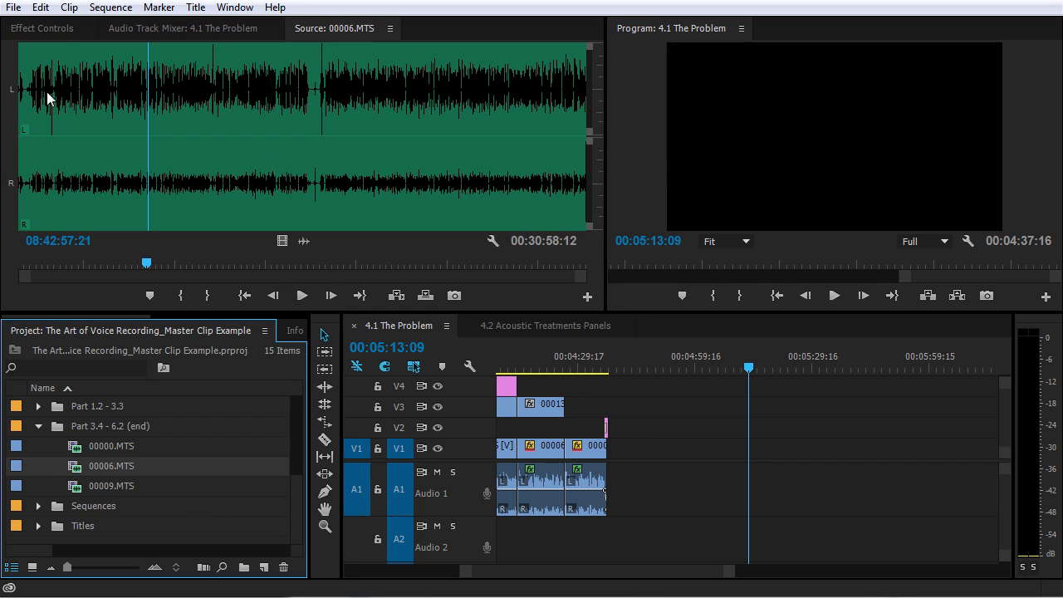
{"action": "left_click", "coordinate": [69, 8]}
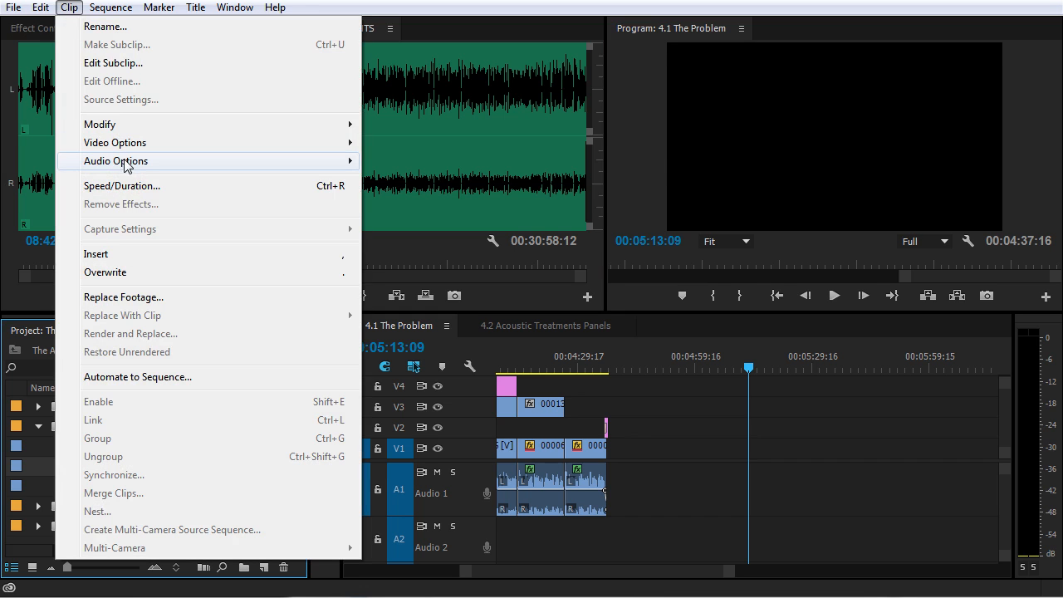
{"action": "mouse_move", "coordinate": [127, 162]}
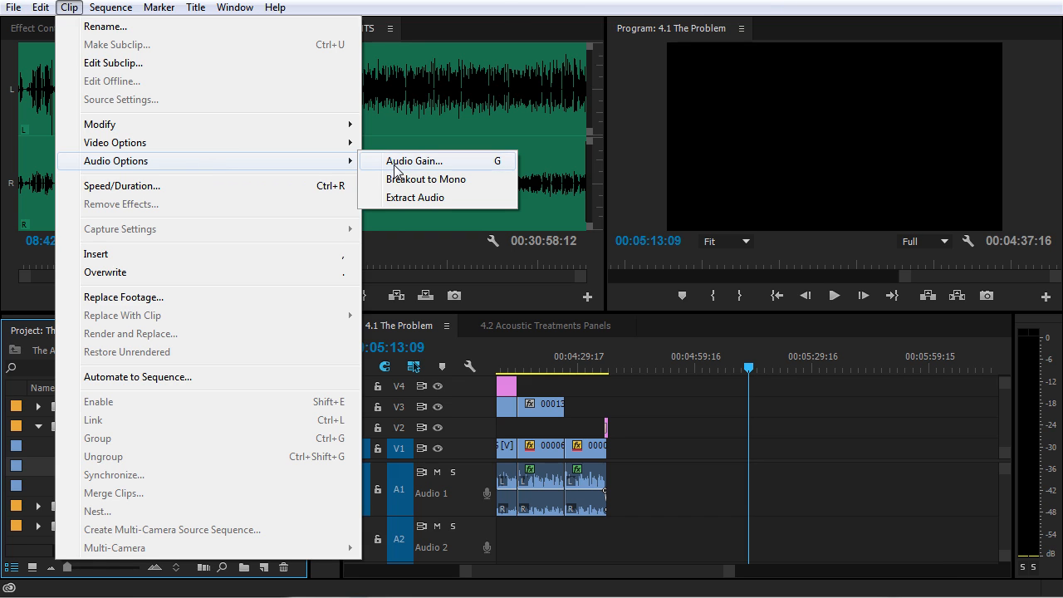
{"action": "left_click", "coordinate": [396, 163]}
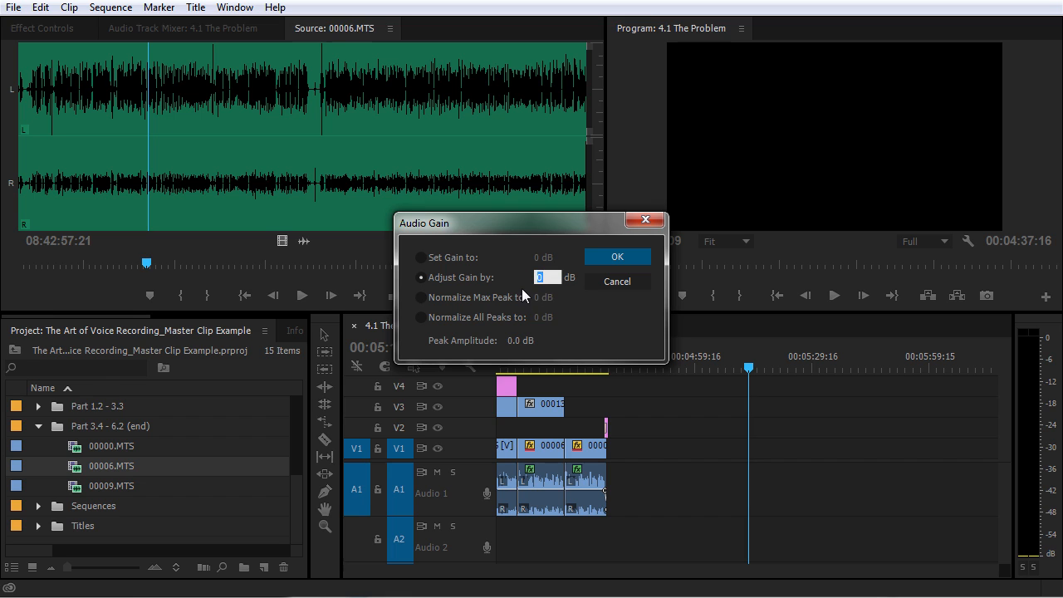
{"action": "type", "text": "10"}
{"action": "left_click", "coordinate": [615, 258]}
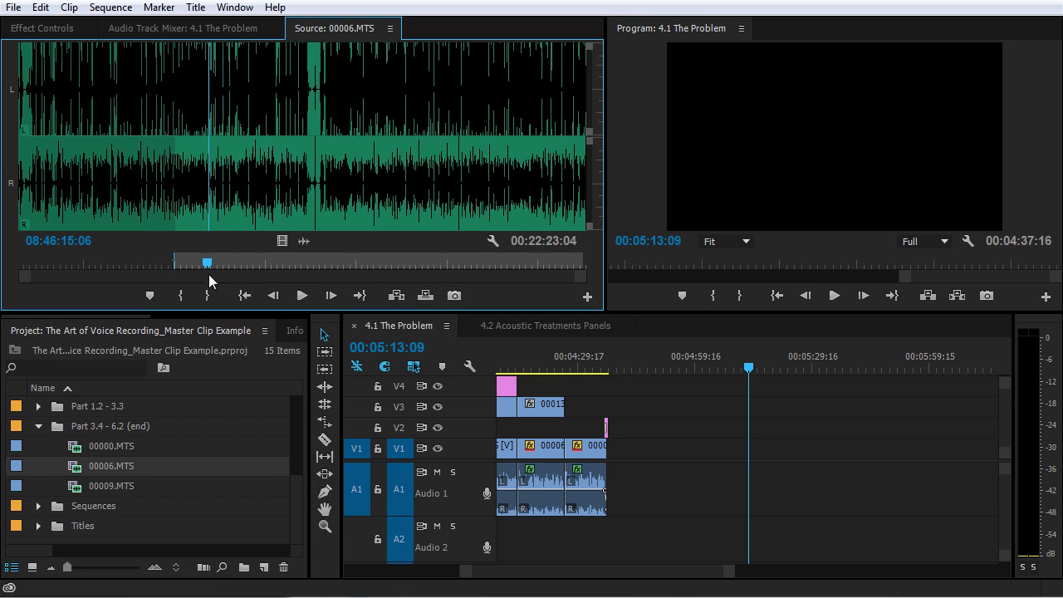
Step: Set the out point of 00006.MTS to mark a section of about 1:46 and place it on V1 and A1 after the existing clips
{"action": "left_click", "coordinate": [206, 296]}
{"action": "left_click", "coordinate": [281, 240]}
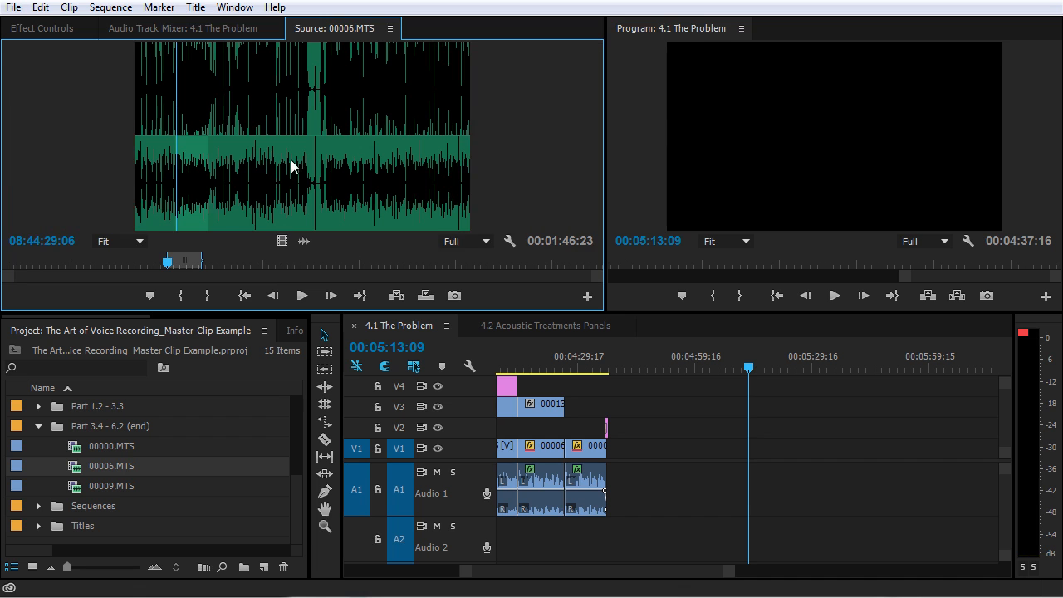
{"action": "left_click_drag", "start_coordinate": [286, 149], "coordinate": [665, 471]}
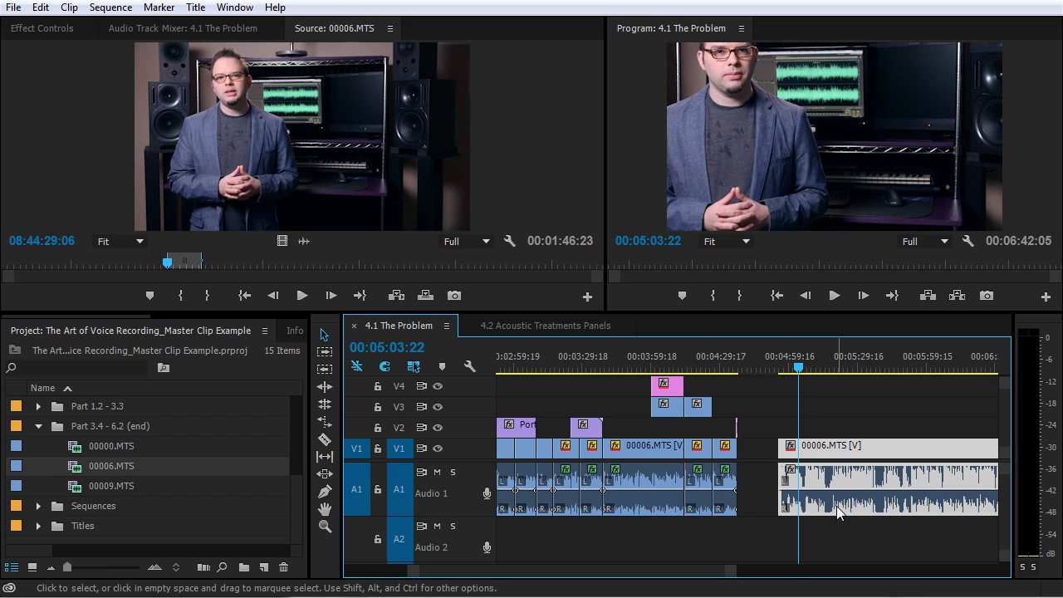
Step: Select all clips on V1 and Audio 1, including the added 00006.MTS section, and normalize all their peaks to -2 dB
{"action": "left_click_drag", "start_coordinate": [857, 539], "coordinate": [501, 479]}
{"action": "right_click", "coordinate": [631, 485]}
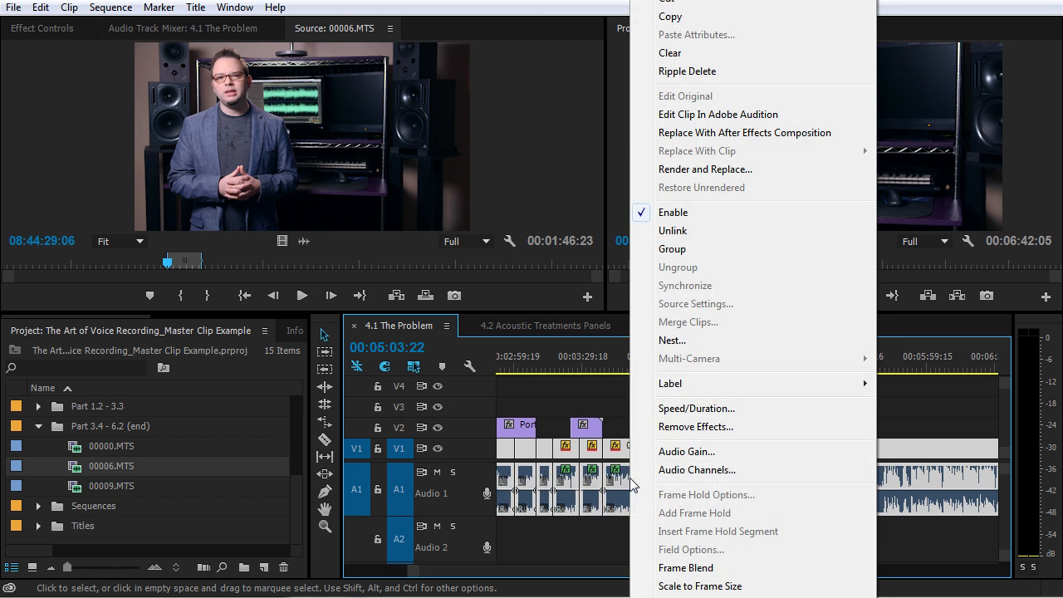
{"action": "left_click", "coordinate": [690, 451]}
{"action": "left_click", "coordinate": [471, 319]}
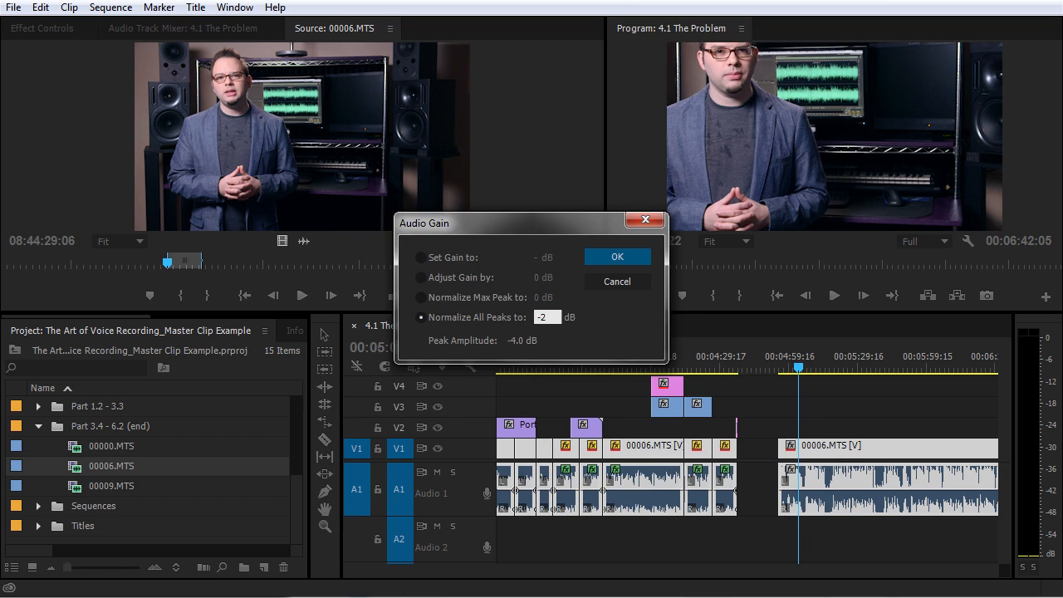
{"action": "key", "text": "Return"}
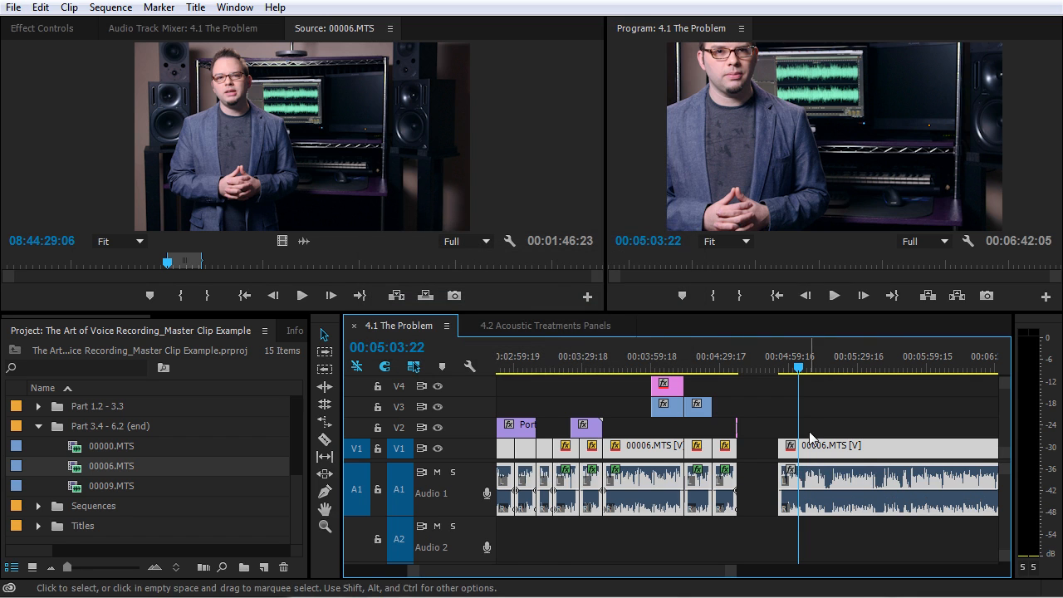
Step: Place the marked 00006.MTS section again directly after the normalized copy on V1 and A1, and select its master clip in the bin
{"action": "key", "text": "minus"}
{"action": "key", "text": "minus"}
{"action": "key", "text": "minus"}
{"action": "left_click", "coordinate": [426, 184]}
{"action": "left_click_drag", "start_coordinate": [426, 183], "coordinate": [744, 465]}
{"action": "left_click", "coordinate": [725, 357]}
{"action": "key", "text": "equal"}
{"action": "key", "text": "equal"}
{"action": "key", "text": "equal"}
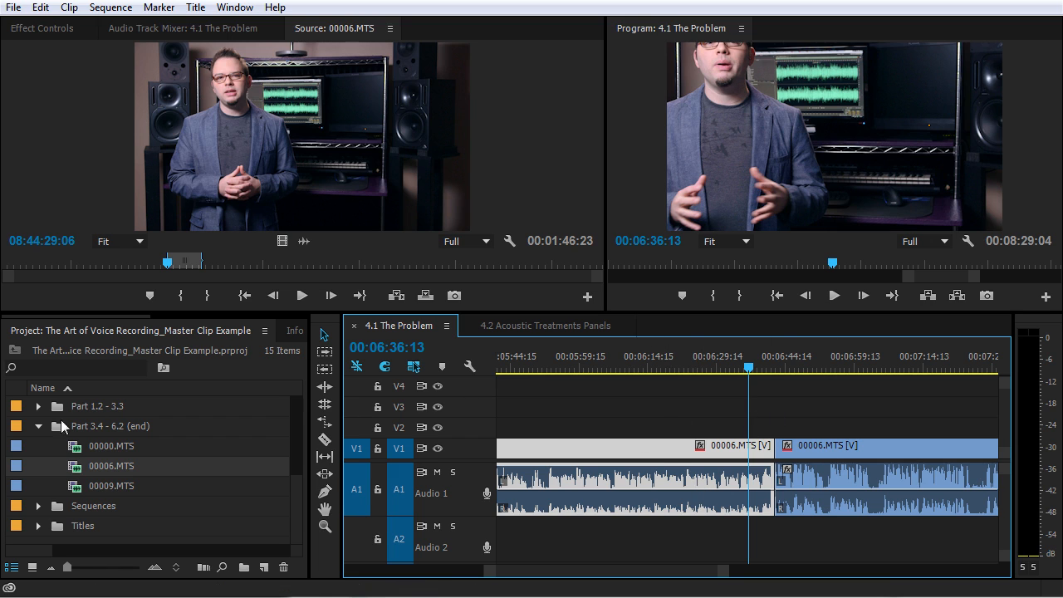
{"action": "left_click", "coordinate": [72, 469]}
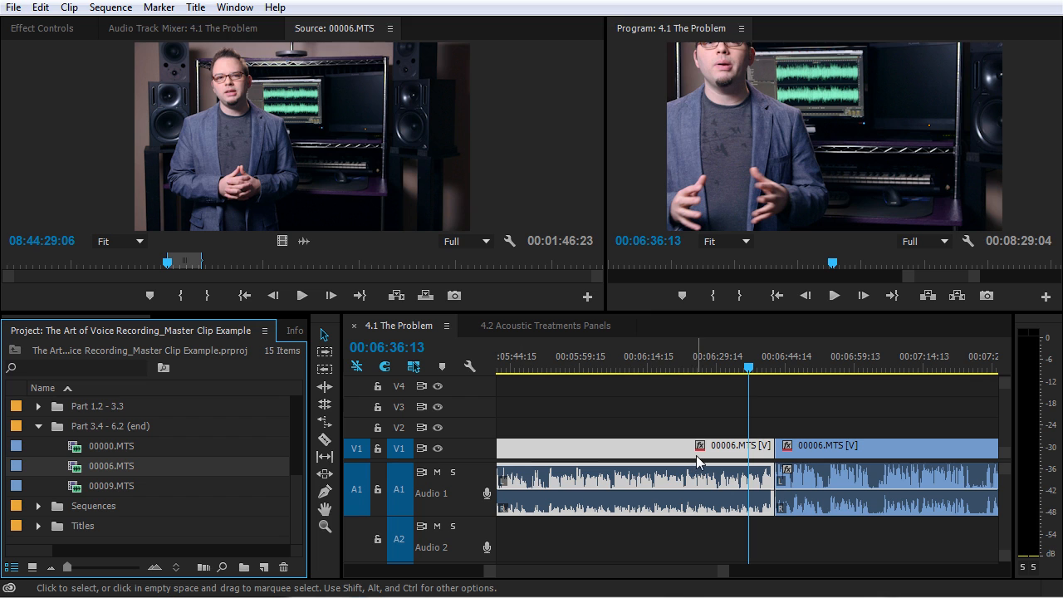
Step: Set the gain of the master clip 00006.MTS to 0 dB from the project bin
{"action": "key", "text": "minus"}
{"action": "key", "text": "minus"}
{"action": "key", "text": "minus"}
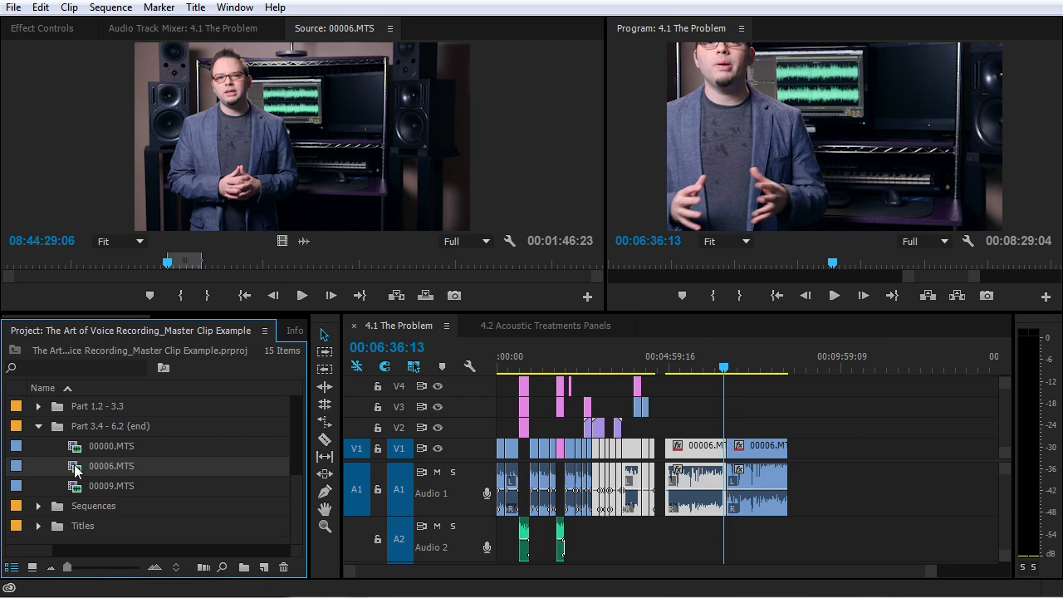
{"action": "key", "text": "g"}
{"action": "left_click", "coordinate": [449, 279]}
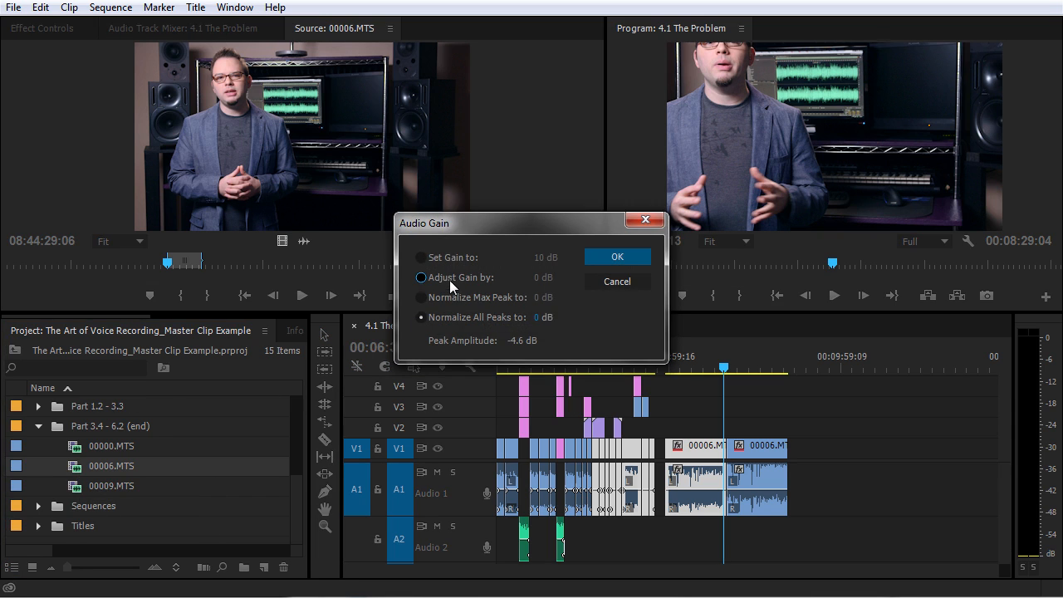
{"action": "left_click", "coordinate": [457, 258]}
{"action": "left_click", "coordinate": [542, 258]}
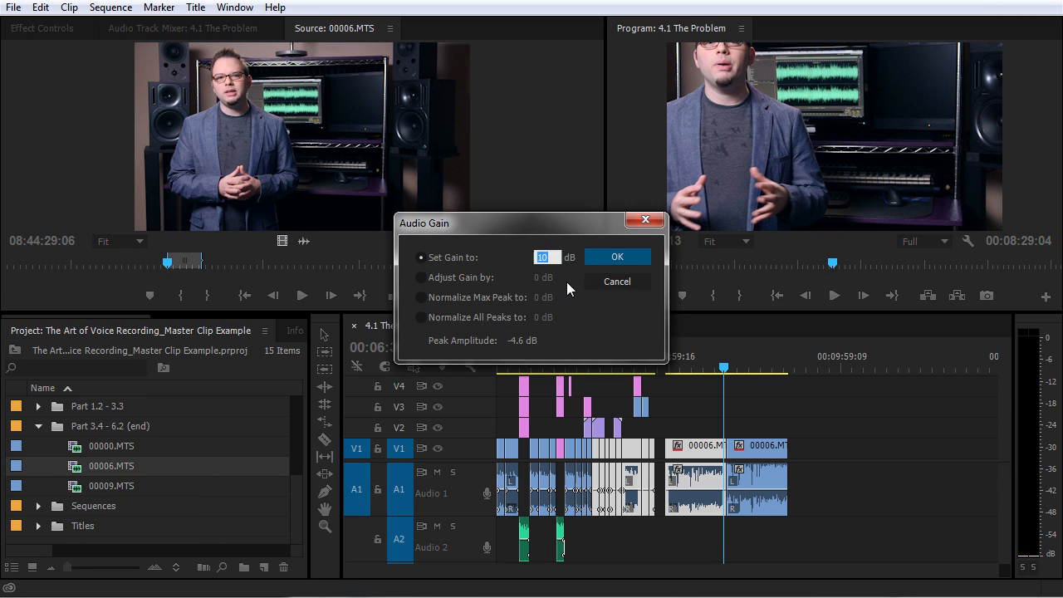
{"action": "type", "text": "0"}
{"action": "left_click", "coordinate": [616, 258]}
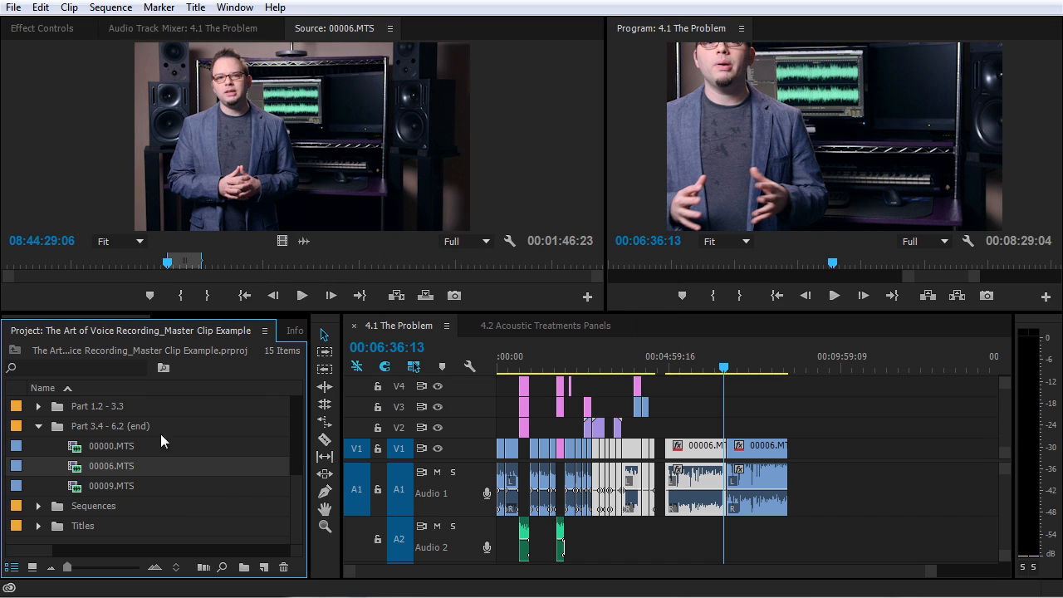
Step: Place the marked 00006.MTS section after the last clip on V1 and A1, and open Audio Gain for all clips on both tracks
{"action": "left_click_drag", "start_coordinate": [150, 171], "coordinate": [791, 490]}
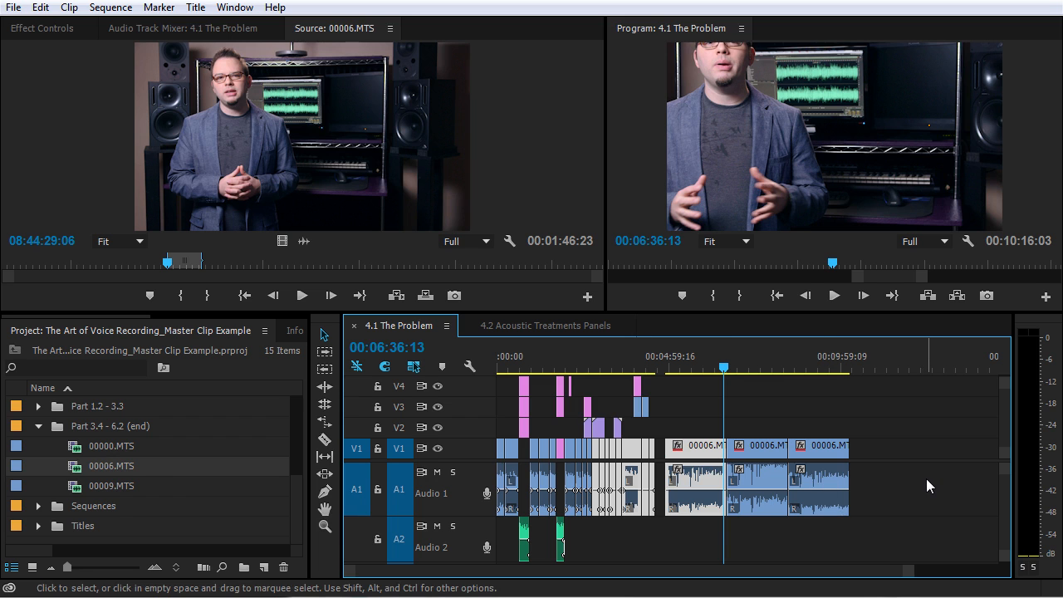
{"action": "left_click_drag", "start_coordinate": [928, 486], "coordinate": [499, 498]}
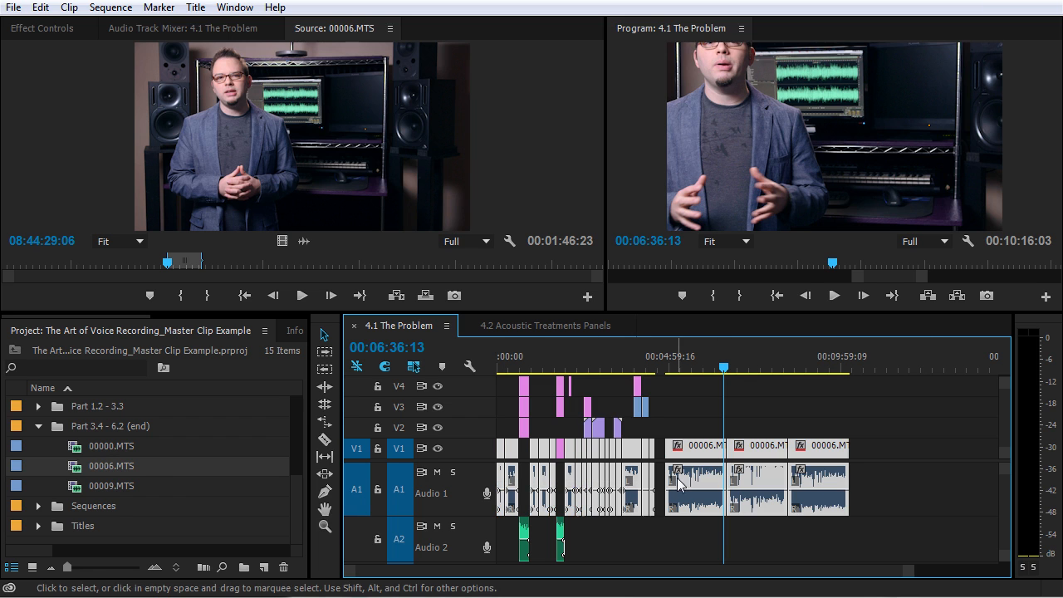
{"action": "key", "text": "g"}
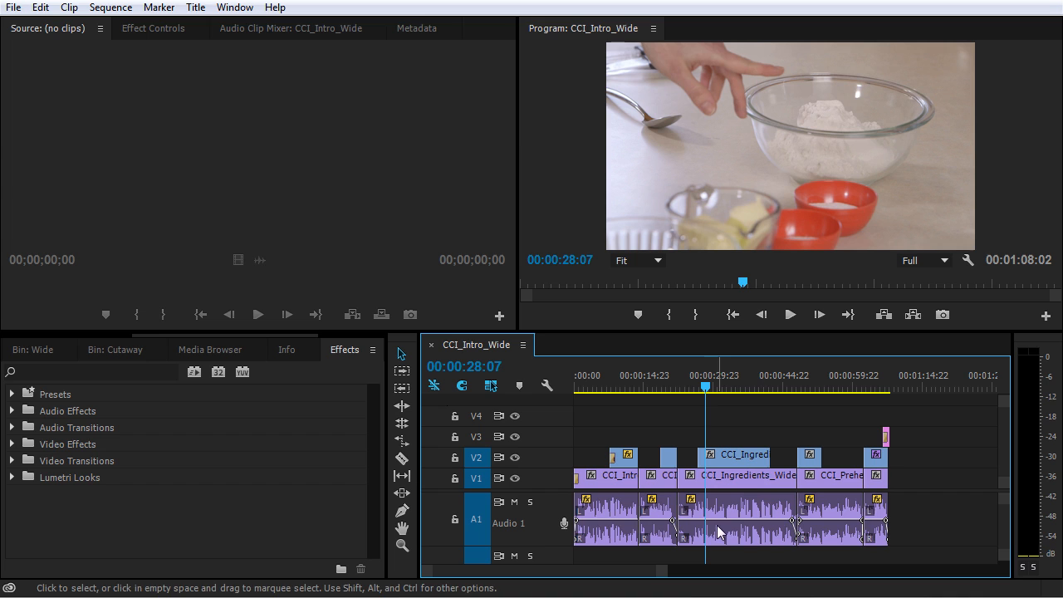
Step: In CCI_Intro_Wide, add two volume keyframes near 00:00:28 on the CCI_Ingredients_Wide.mp4 audio and raise the level before them
{"action": "key", "text": "equal"}
{"action": "key", "text": "equal"}
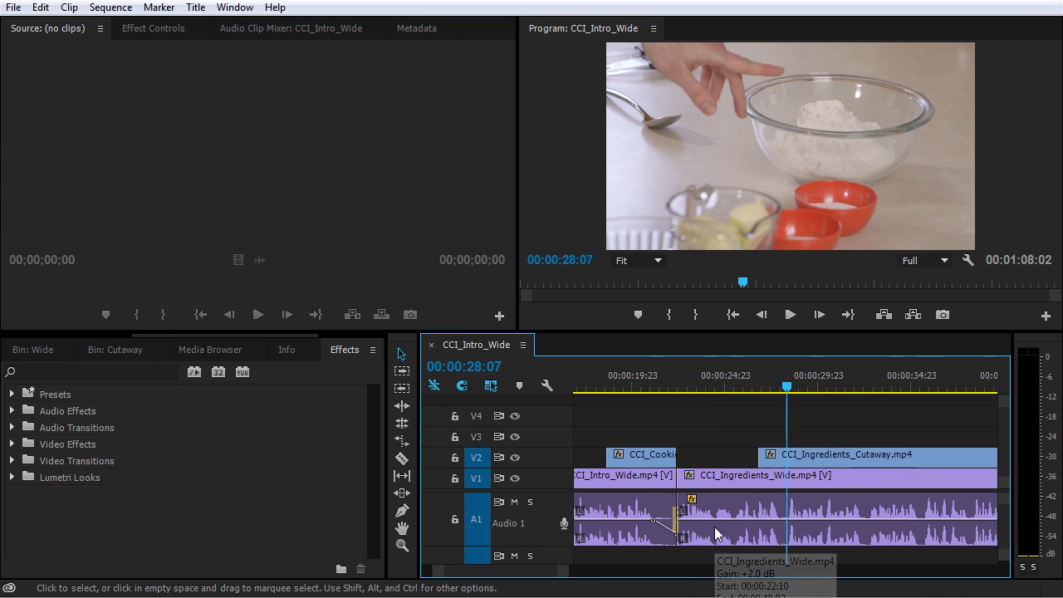
{"action": "key", "text": "equal"}
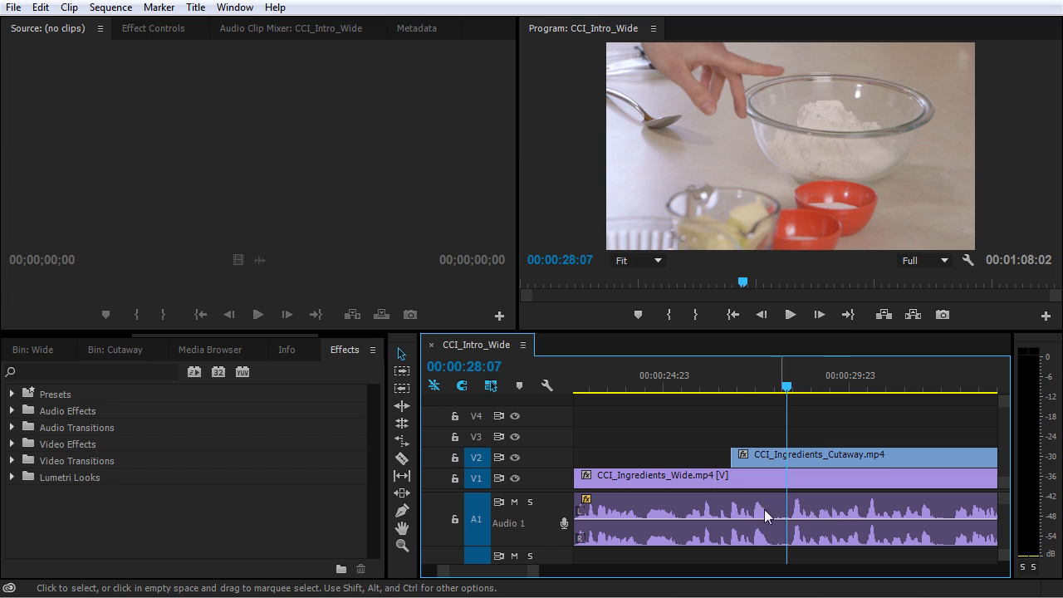
{"action": "left_click", "coordinate": [792, 520], "text": "ctrl"}
{"action": "left_click", "coordinate": [774, 520], "text": "ctrl"}
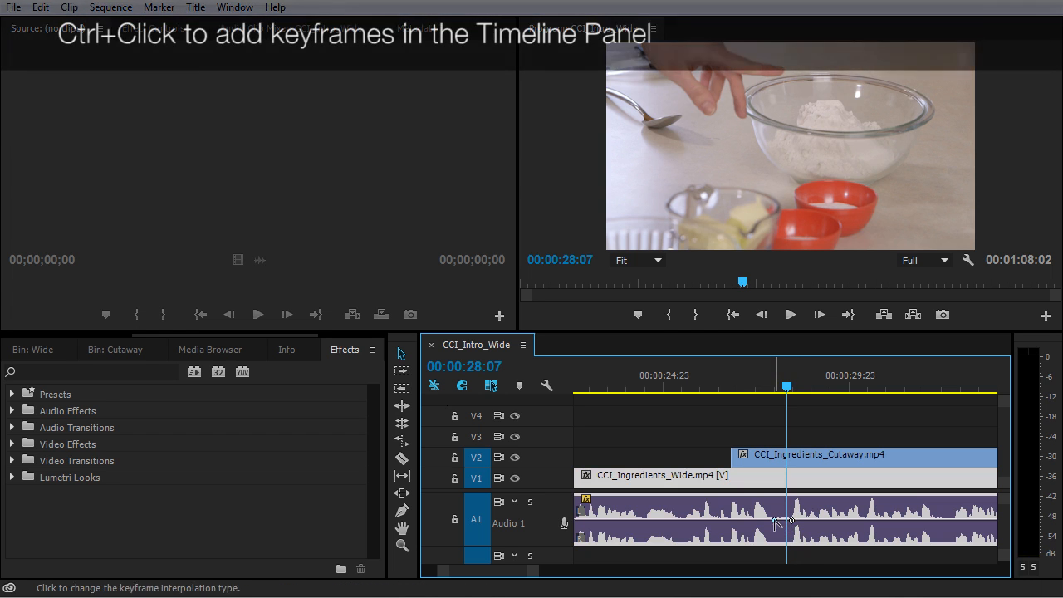
{"action": "scroll", "coordinate": [675, 441], "scroll_direction": "up", "scroll_amount": 2}
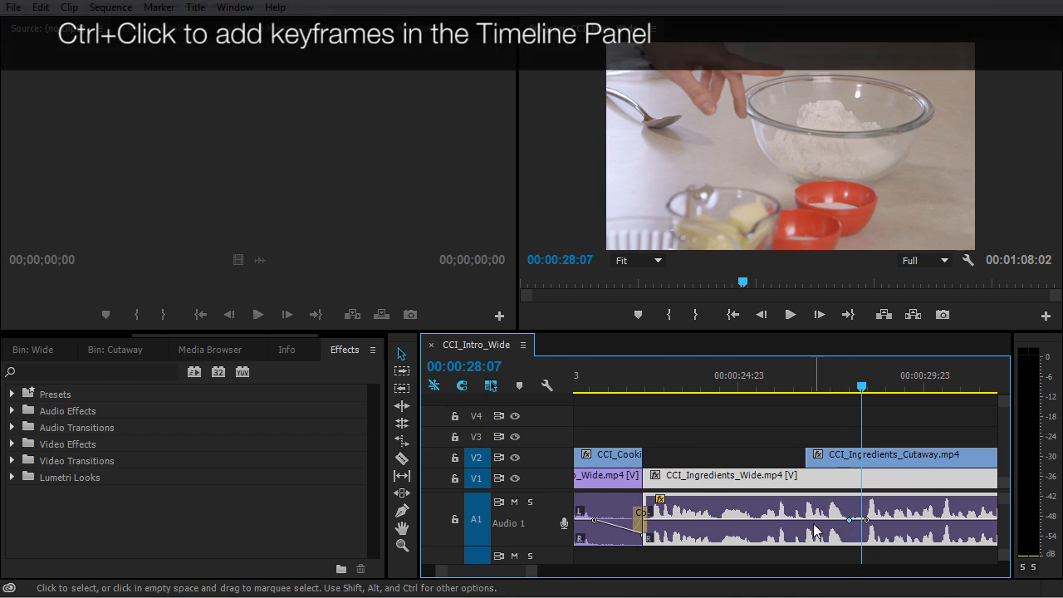
{"action": "left_click_drag", "start_coordinate": [813, 521], "coordinate": [813, 515]}
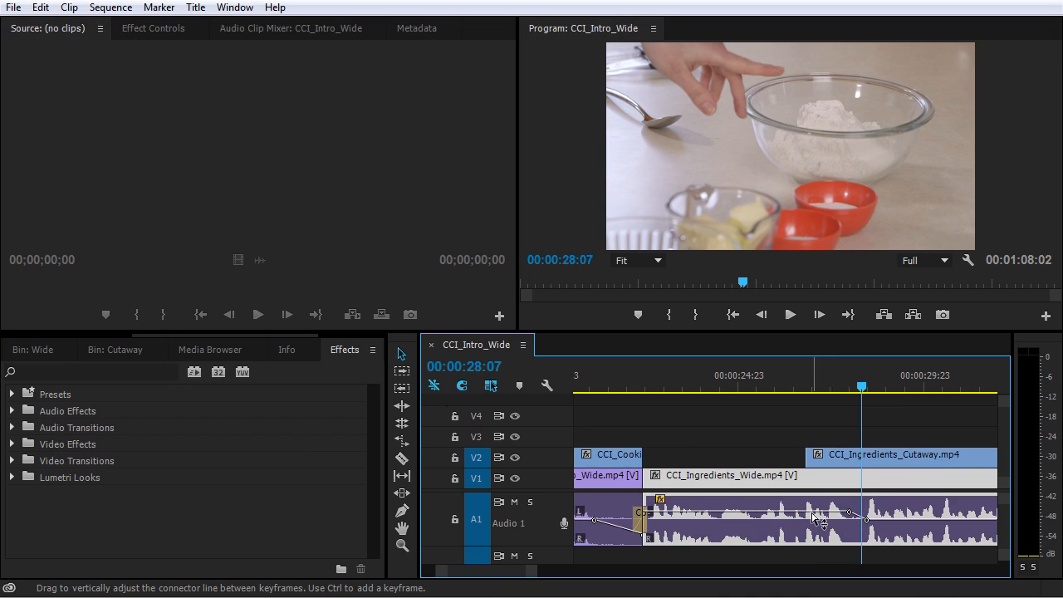
Step: Play CCI_Ingredients_Wide.mp4 from its beginning past the keyframes to check the adjusted level
{"action": "left_click", "coordinate": [641, 374]}
{"action": "key", "text": "space"}
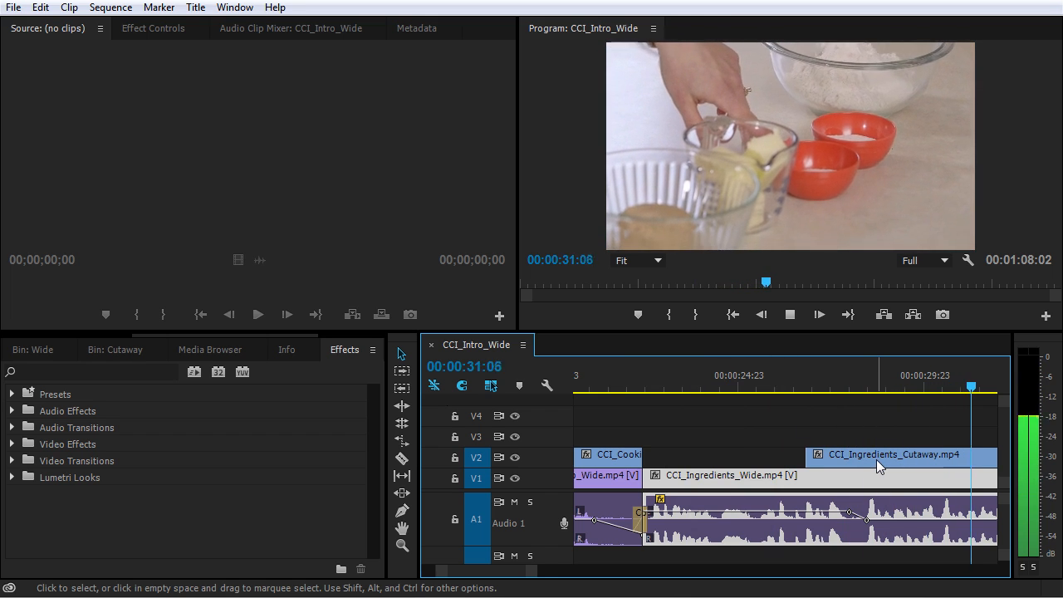
{"action": "key", "text": "space"}
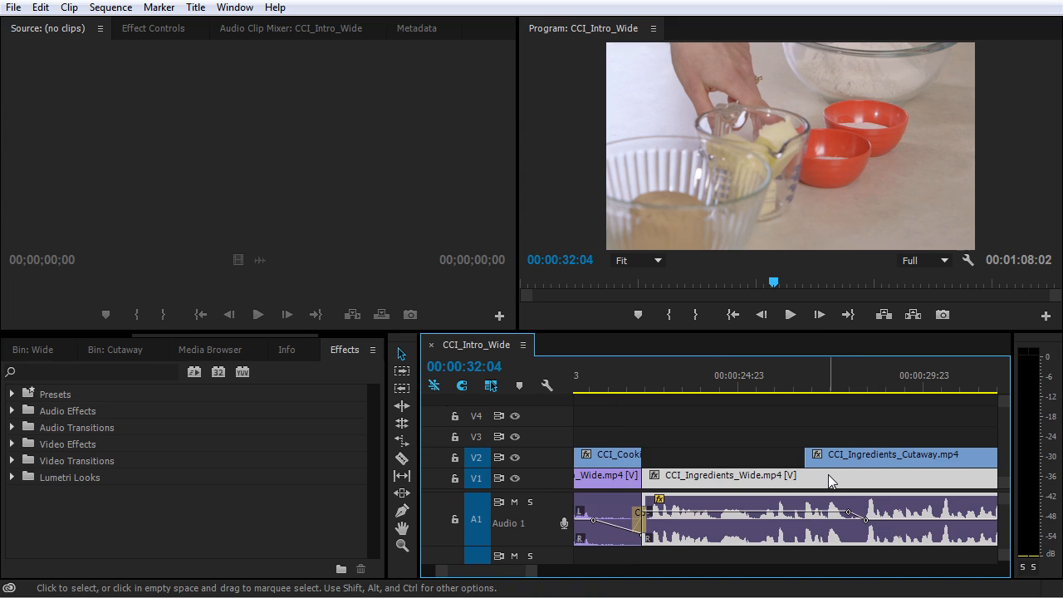
Step: Play the final seconds of CCI_Ingredients_Wide.mp4 from 00:00:43:19 to check the dialogue level before the fade-out
{"action": "key", "text": "minus"}
{"action": "key", "text": "minus"}
{"action": "key", "text": "minus"}
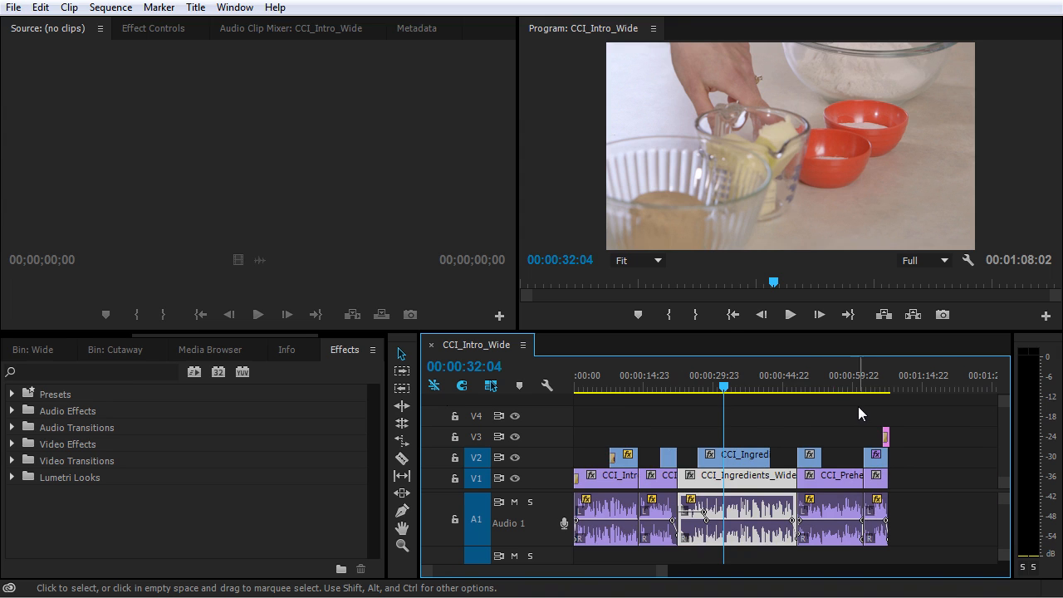
{"action": "left_click", "coordinate": [776, 386]}
{"action": "key", "text": "equal"}
{"action": "key", "text": "equal"}
{"action": "key", "text": "equal"}
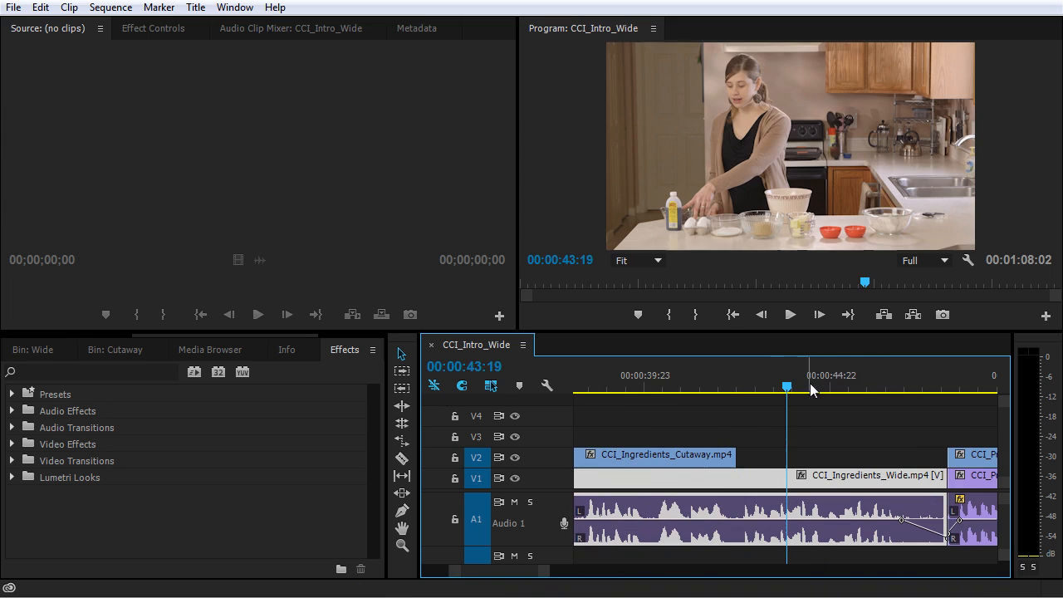
{"action": "key", "text": "space"}
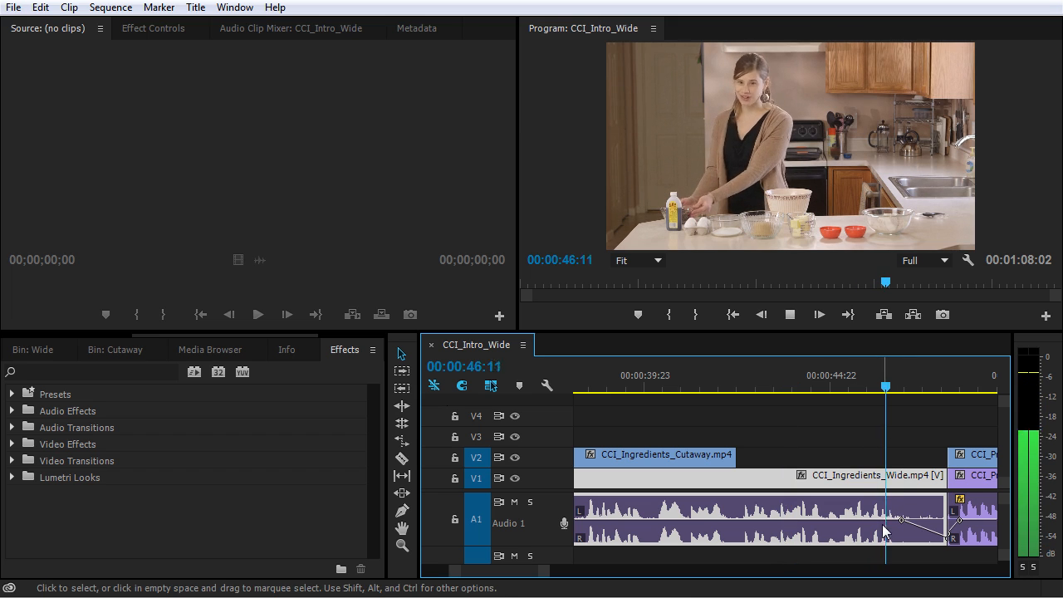
{"action": "key", "text": "space"}
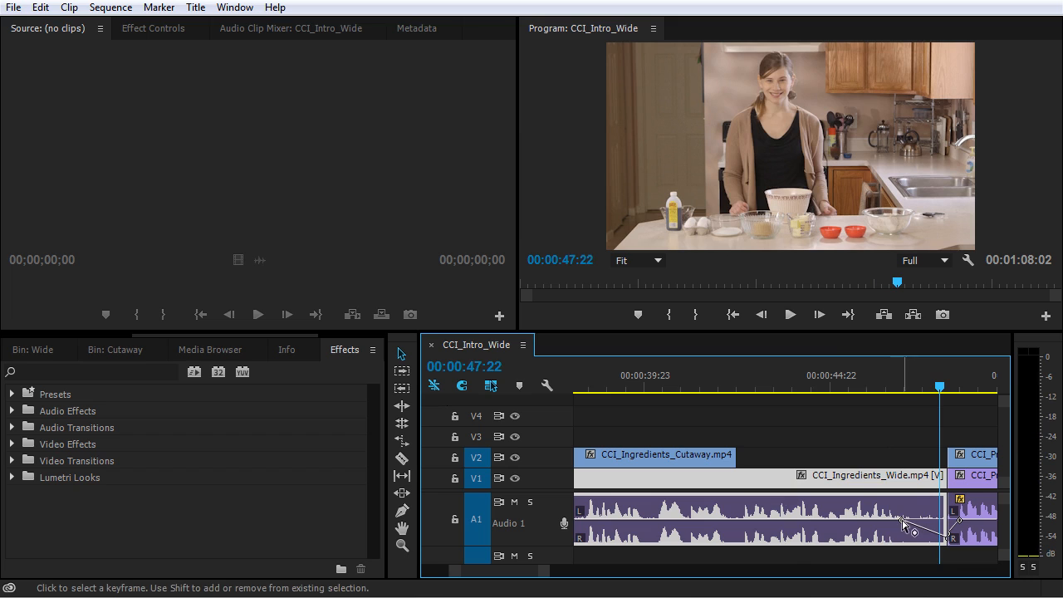
Step: Add two volume keyframes before the fade-out of CCI_Ingredients_Wide.mp4, raise the level between the later one and the fade-out, and play the result
{"action": "left_click", "coordinate": [833, 520], "text": "ctrl"}
{"action": "left_click", "coordinate": [867, 520], "text": "ctrl"}
{"action": "left_click_drag", "start_coordinate": [884, 520], "coordinate": [852, 520]}
{"action": "left_click", "coordinate": [856, 387]}
{"action": "key", "text": "space"}
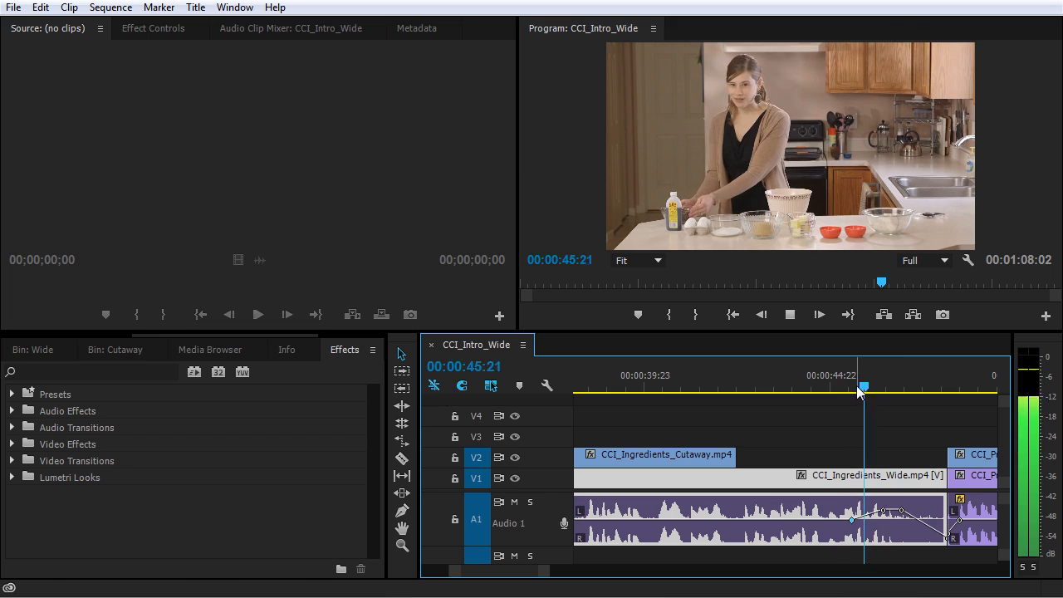
{"action": "key", "text": "space"}
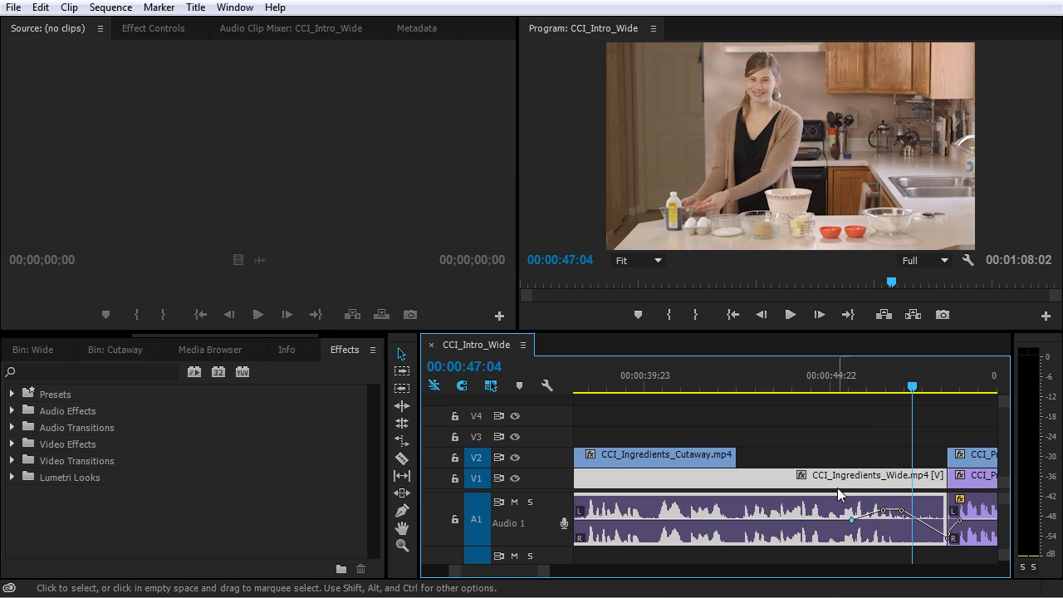
Step: Try to add two more volume keyframes ahead of the raised ending of CCI_Ingredients_Wide.mp4 and raise the level from the second one onward
{"action": "left_click", "coordinate": [760, 520], "text": "ctrl"}
{"action": "left_click_drag", "start_coordinate": [502, 573], "coordinate": [562, 575]}
{"action": "left_click_drag", "start_coordinate": [825, 521], "coordinate": [834, 510]}
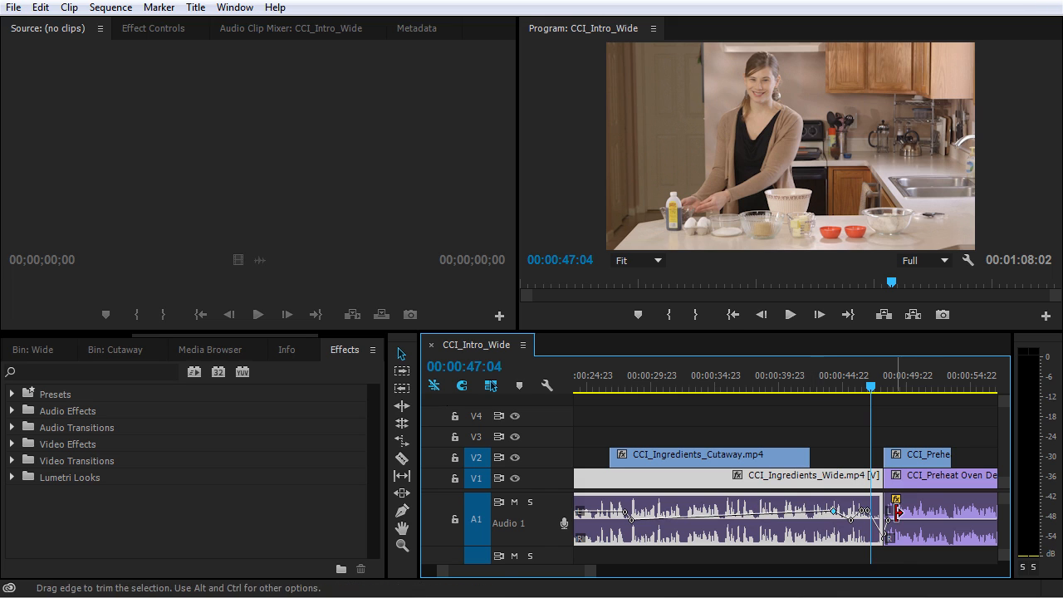
{"action": "left_click_drag", "start_coordinate": [832, 511], "coordinate": [820, 521]}
{"action": "left_click", "coordinate": [828, 521], "text": "ctrl"}
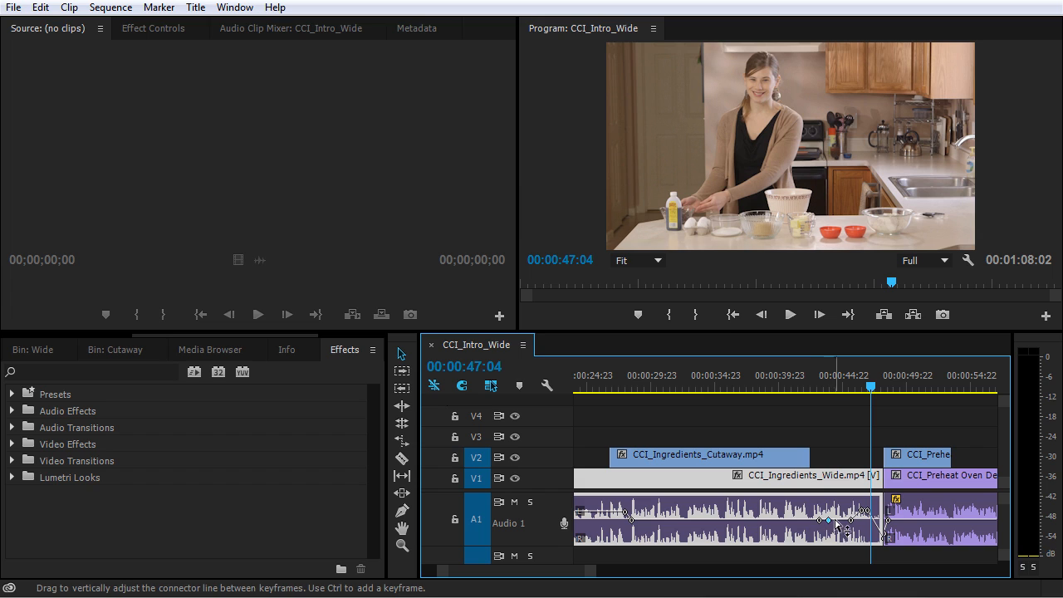
{"action": "left_click_drag", "start_coordinate": [840, 526], "coordinate": [853, 516]}
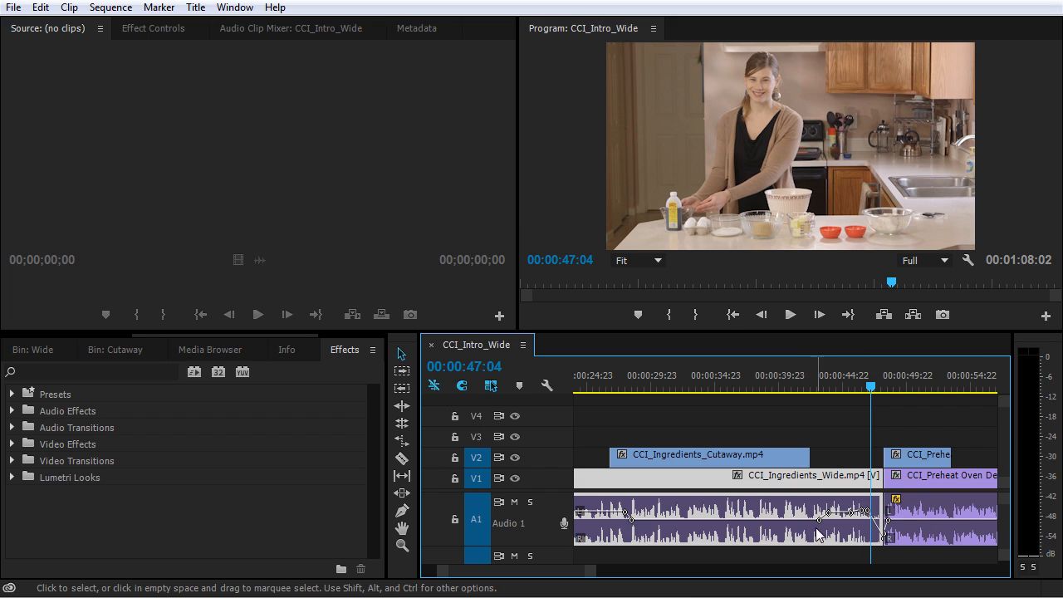
Step: Undo the extra keyframes and level raise on CCI_Ingredients_Wide.mp4, and fit the whole sequence in the timeline
{"action": "key", "text": "ctrl+z"}
{"action": "key", "text": "ctrl+z"}
{"action": "key", "text": "ctrl+z"}
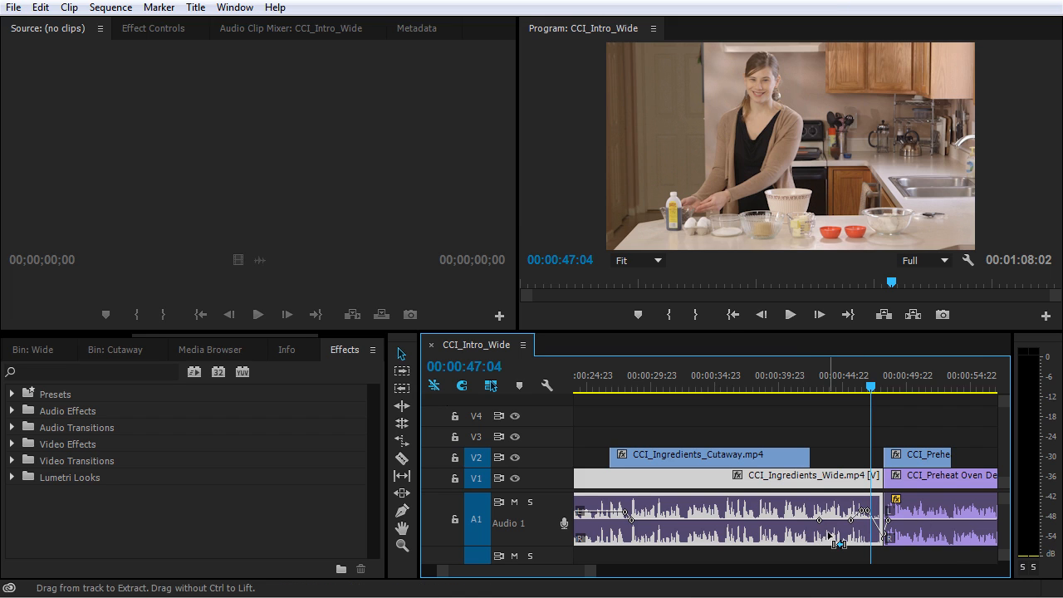
{"action": "key", "text": "backslash"}
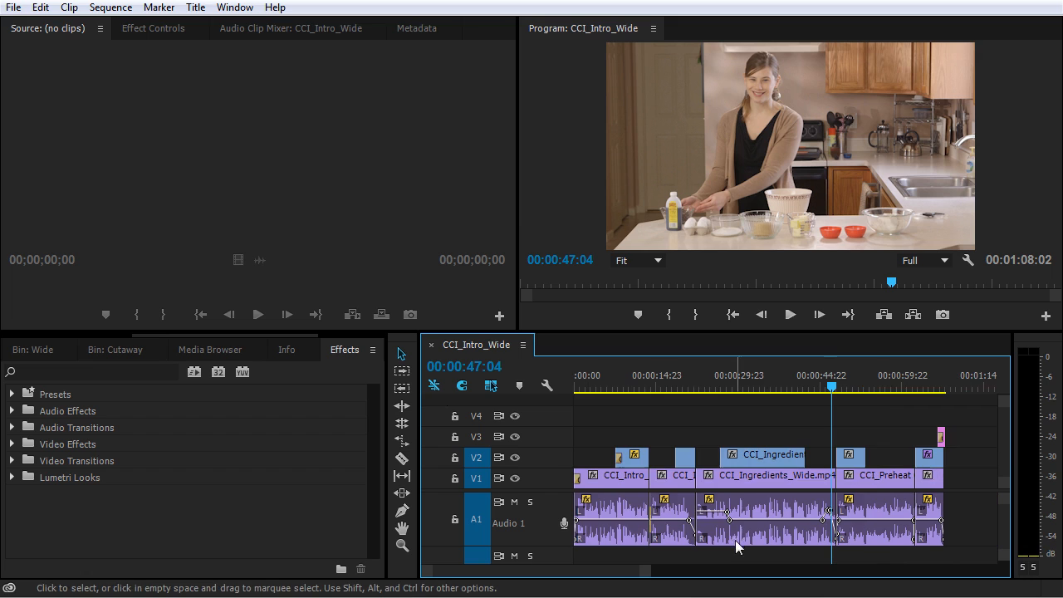